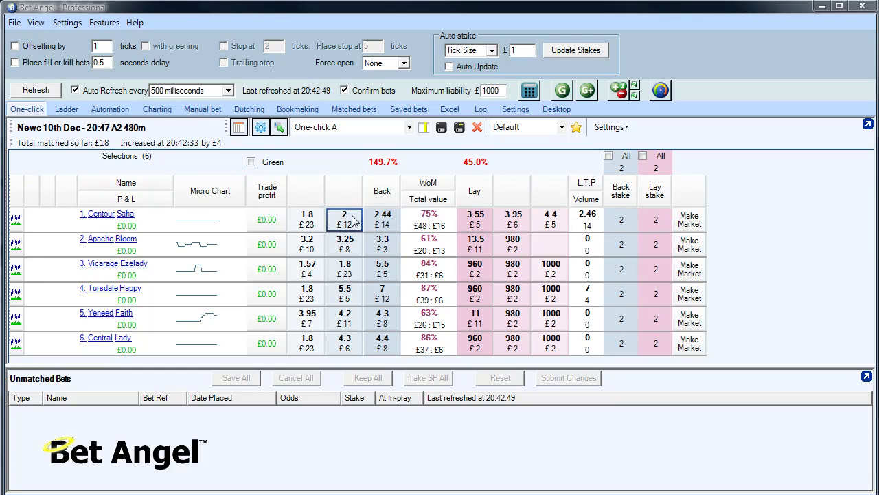
- Hide the one-click grid's column headers
{"action": "left_click", "coordinate": [240, 131]}
{"action": "left_click", "coordinate": [238, 128]}
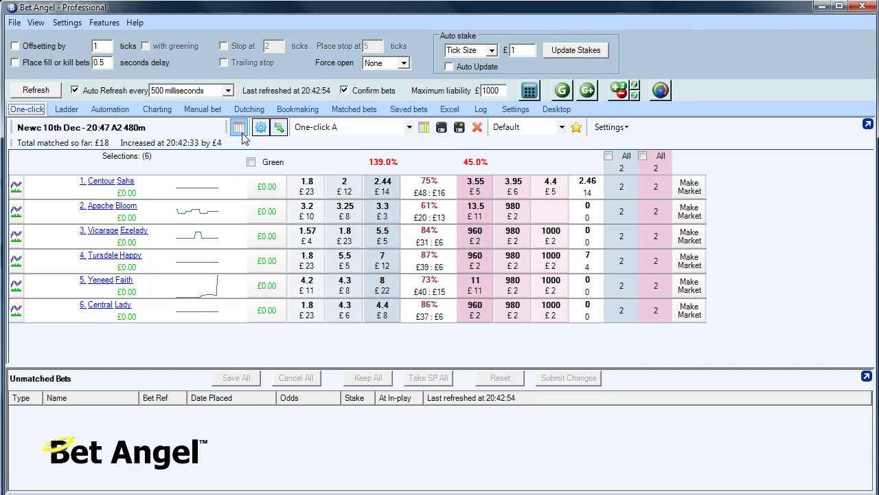
{"action": "left_click", "coordinate": [239, 129]}
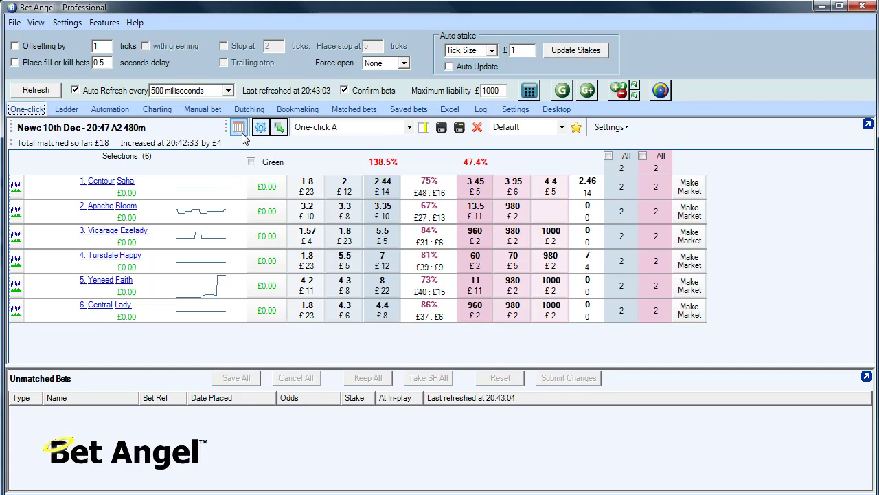
- Turn on one-click betting in the grid and switch off Confirm bets
{"action": "left_click", "coordinate": [279, 128]}
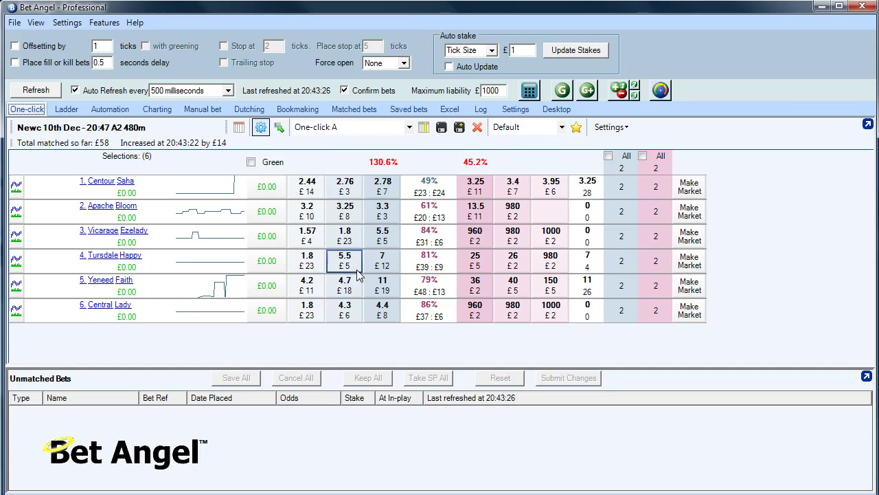
{"action": "left_click", "coordinate": [285, 132]}
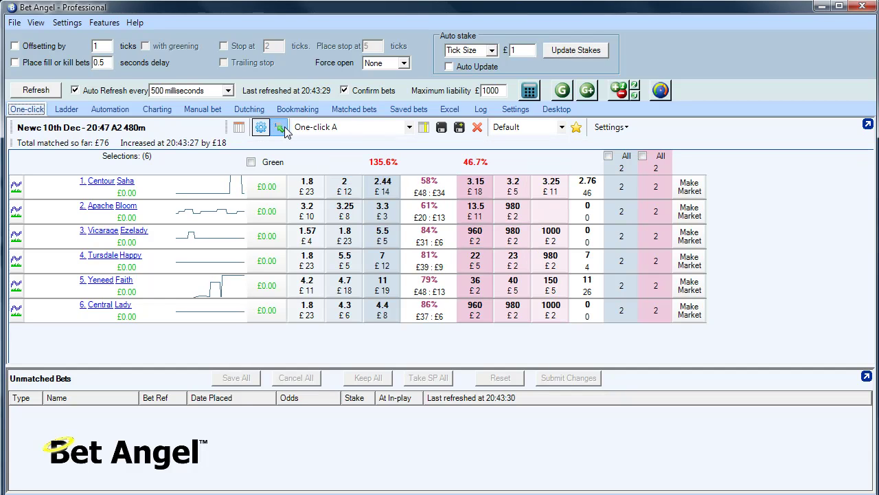
{"action": "left_click", "coordinate": [356, 91]}
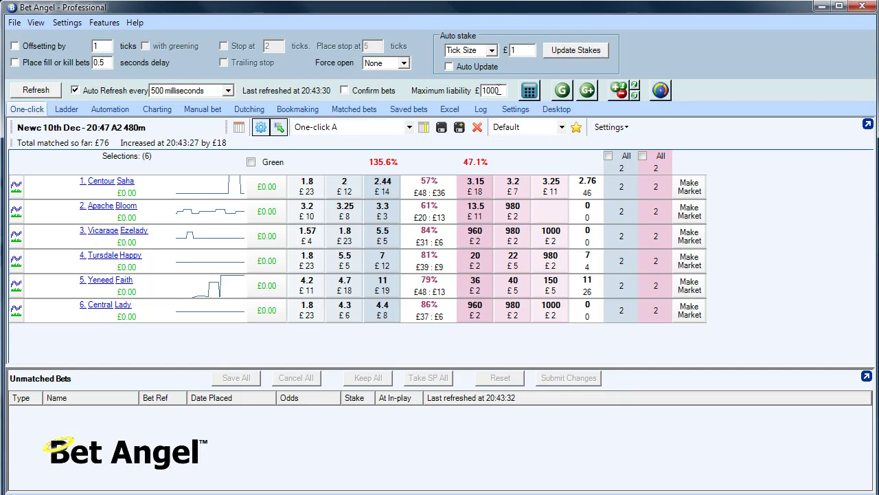
- Change the maximum liability from 1000 to 99999 and toggle the grid's global settings option
{"action": "double_click", "coordinate": [499, 90]}
{"action": "type", "text": "99999"}
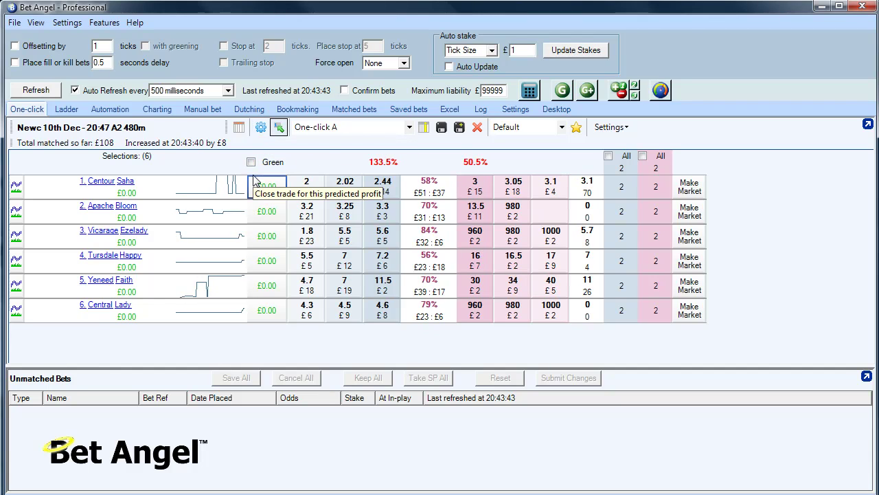
{"action": "left_click", "coordinate": [261, 127]}
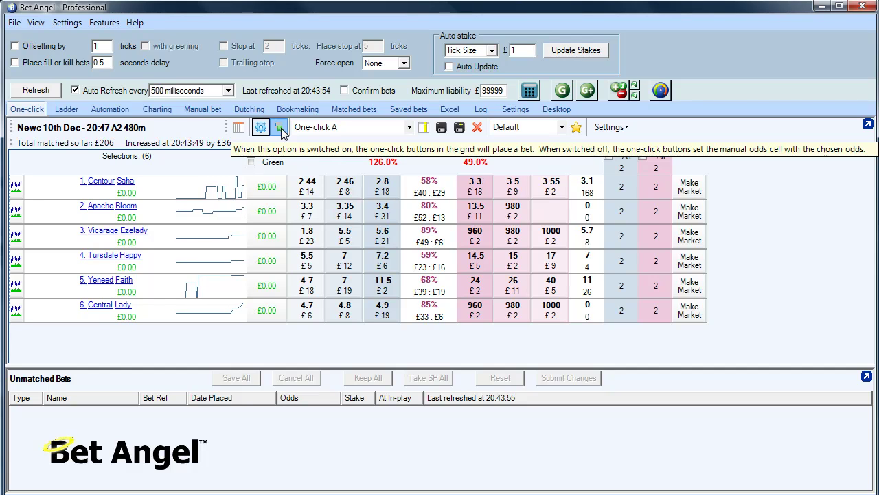
- Show the grid's column headers again
{"action": "left_click", "coordinate": [240, 129]}
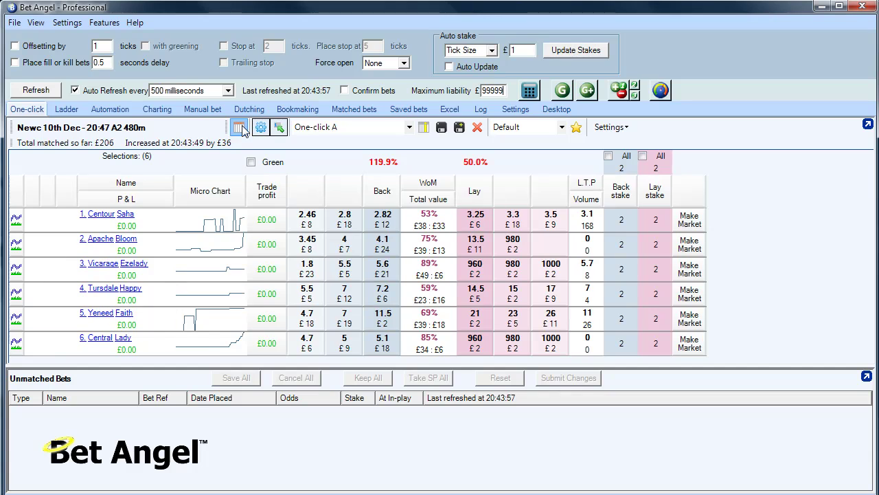
{"action": "left_click", "coordinate": [240, 129]}
{"action": "left_click", "coordinate": [240, 129]}
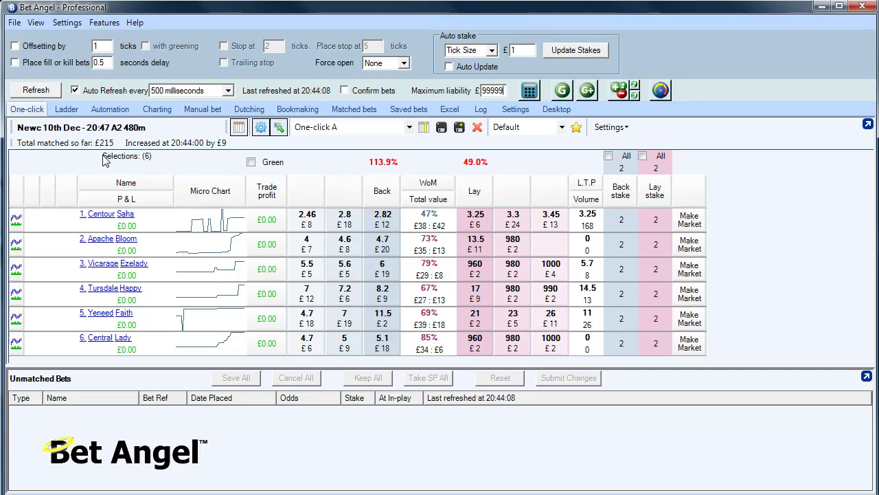
- Sort the runners by Volume (highest first), Back price, Name, and Micro Chart
{"action": "left_click", "coordinate": [589, 202]}
{"action": "left_click", "coordinate": [591, 207]}
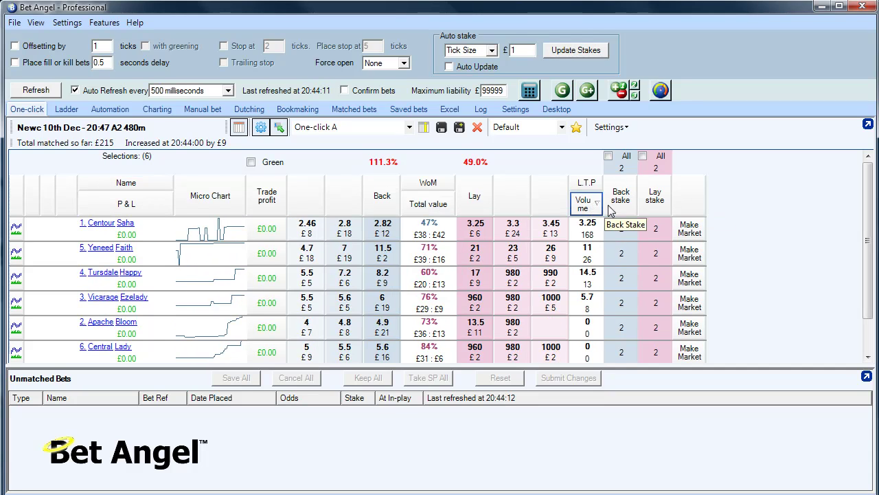
{"action": "left_click", "coordinate": [382, 198]}
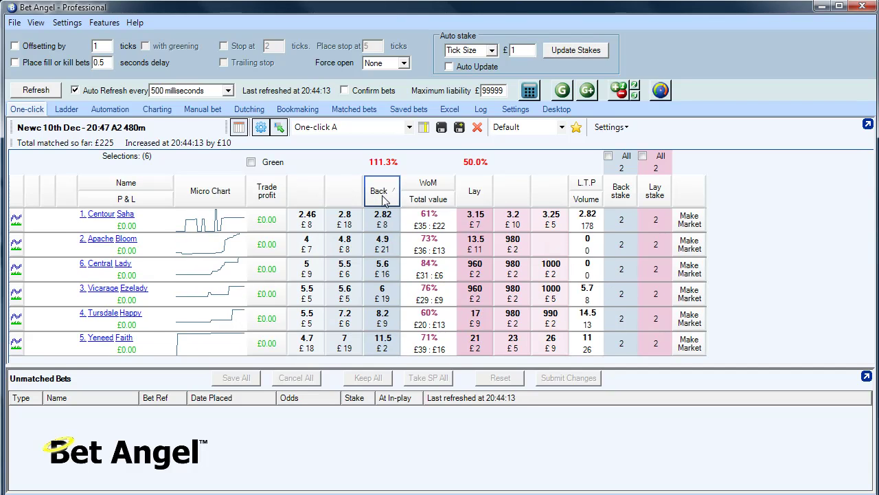
{"action": "left_click", "coordinate": [129, 196]}
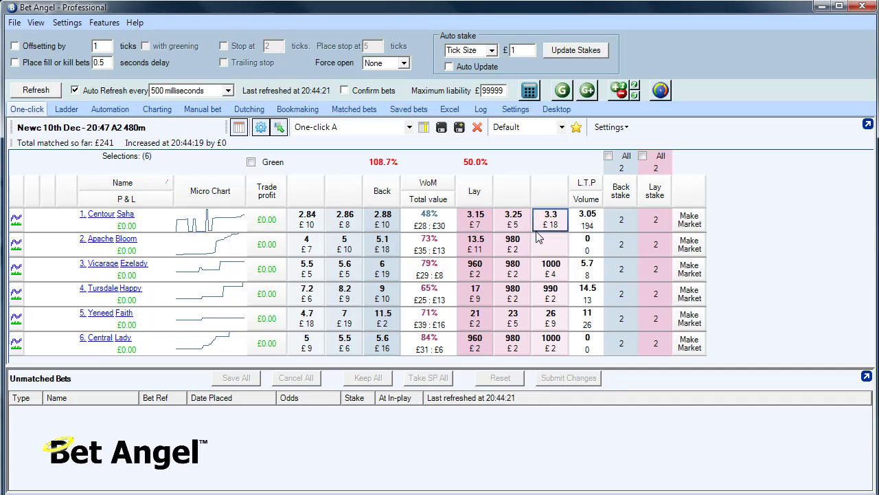
{"action": "left_click", "coordinate": [203, 189]}
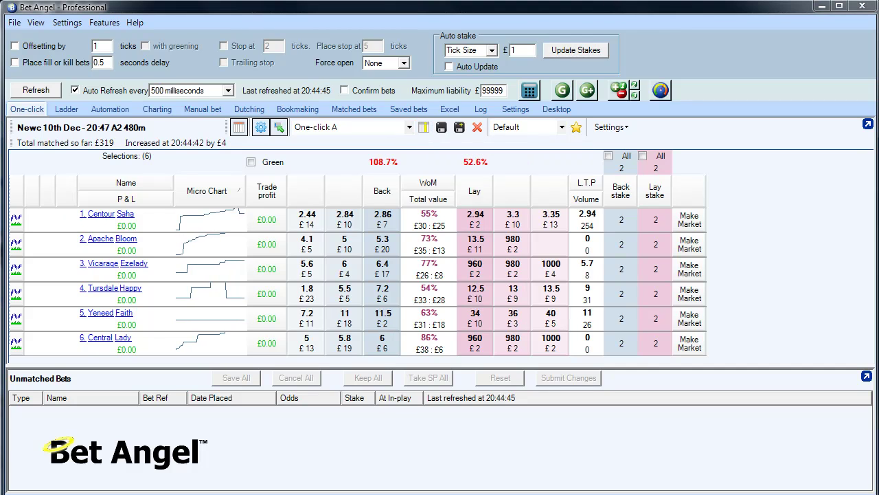
- Browse the list of columns available for the grid
{"action": "left_click", "coordinate": [239, 127]}
{"action": "left_click_drag", "start_coordinate": [473, 85], "coordinate": [800, 127]}
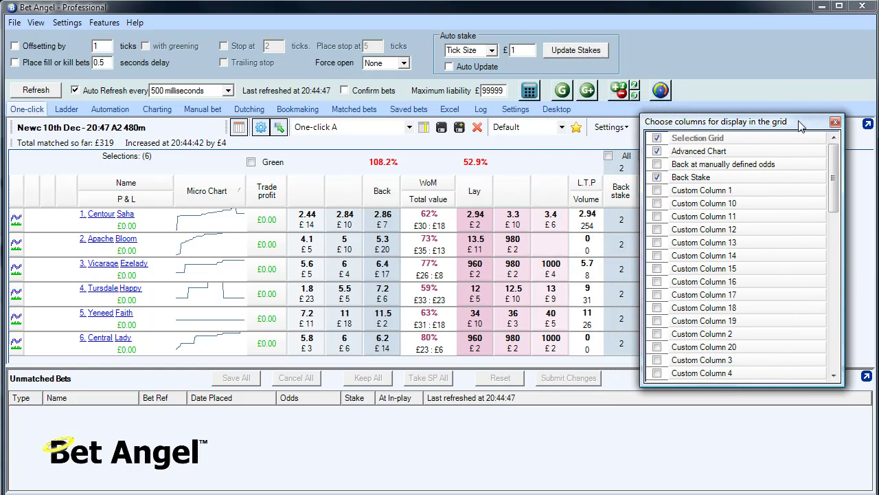
{"action": "left_click_drag", "start_coordinate": [834, 164], "coordinate": [838, 337]}
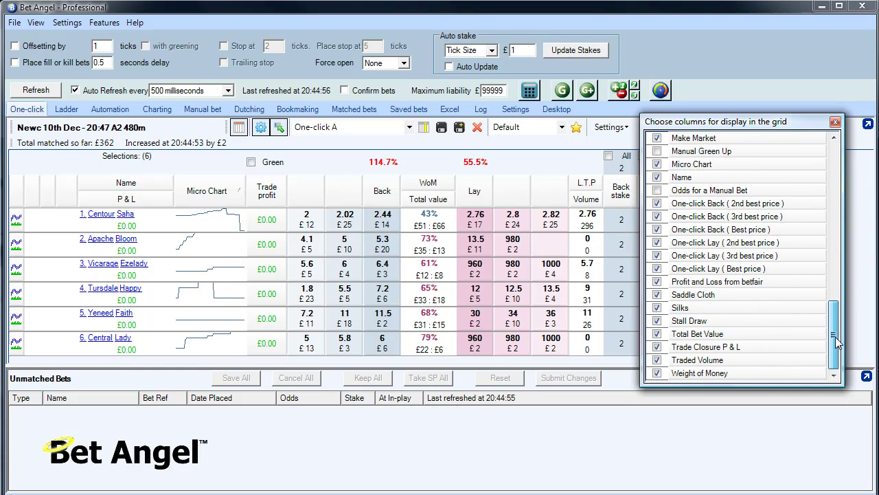
{"action": "left_click_drag", "start_coordinate": [835, 337], "coordinate": [837, 154]}
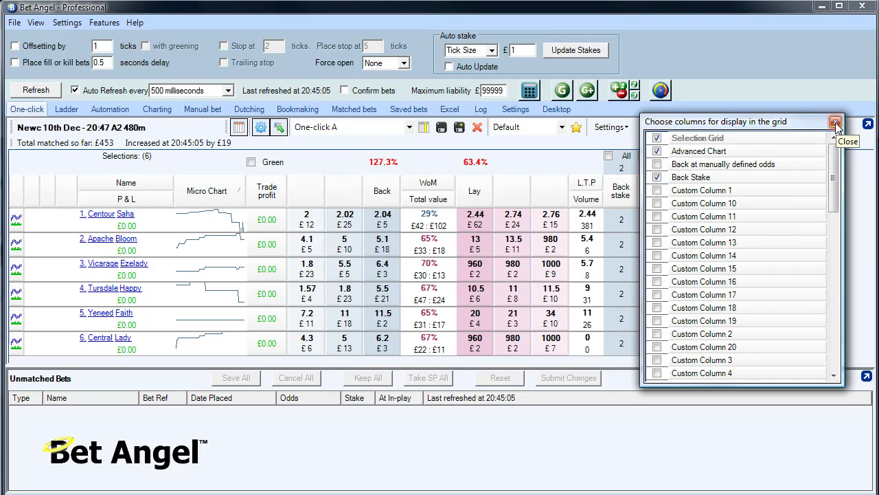
{"action": "left_click", "coordinate": [835, 123]}
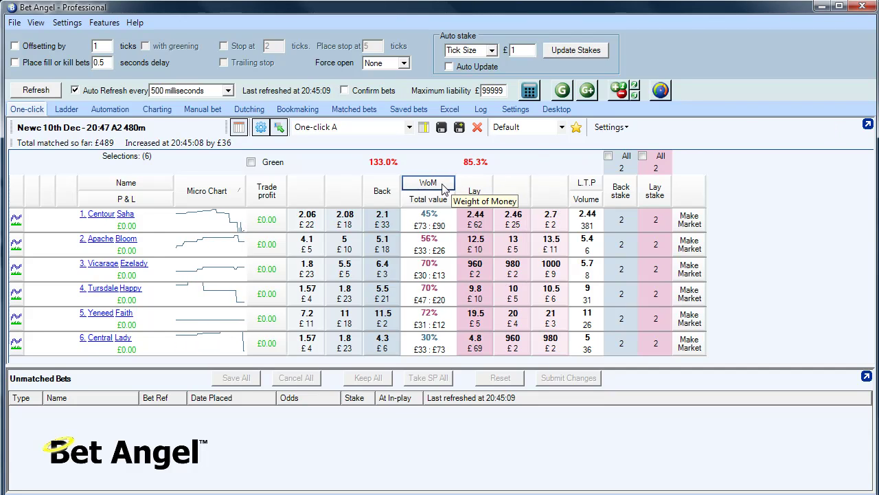
- Remove the WoM, Total value and Make Market columns from the grid
{"action": "left_click_drag", "start_coordinate": [443, 189], "coordinate": [708, 135]}
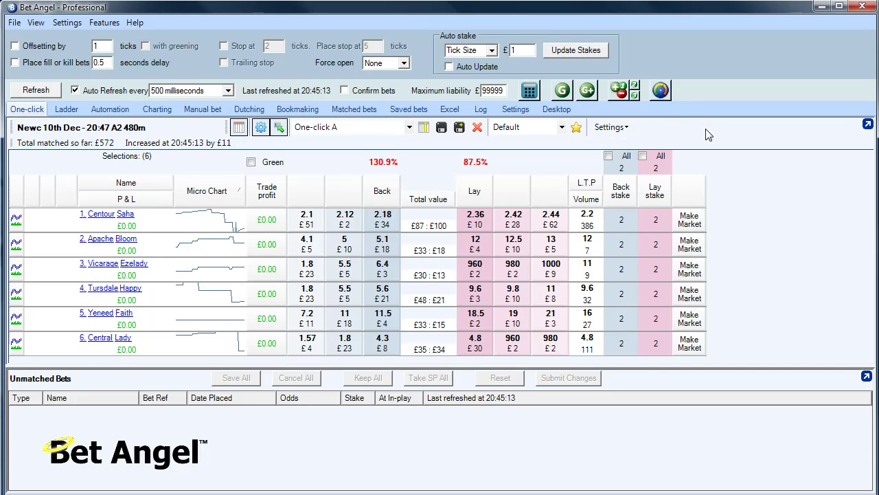
{"action": "left_click_drag", "start_coordinate": [428, 199], "coordinate": [658, 134]}
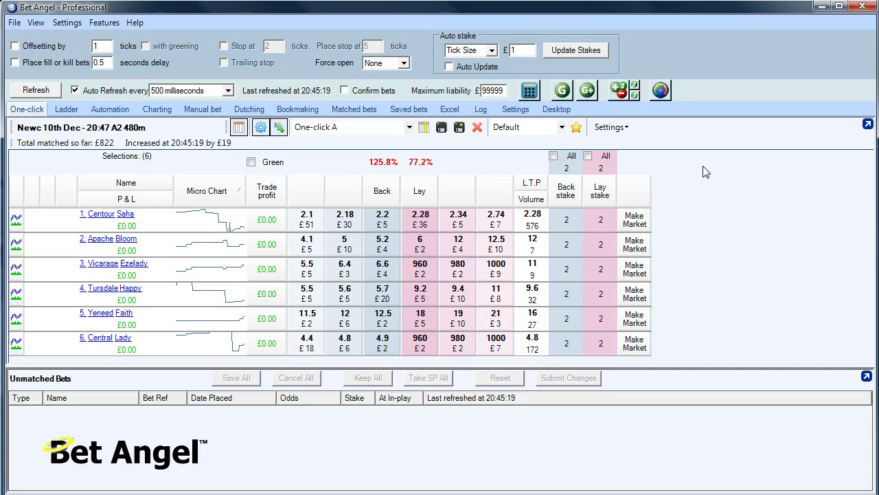
{"action": "left_click_drag", "start_coordinate": [633, 190], "coordinate": [650, 139]}
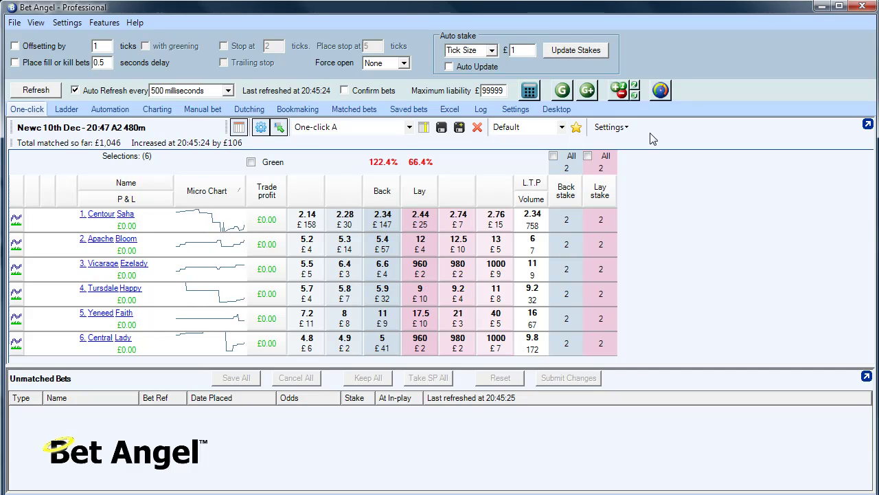
- Add the Make Market column back to the grid
{"action": "left_click", "coordinate": [424, 129]}
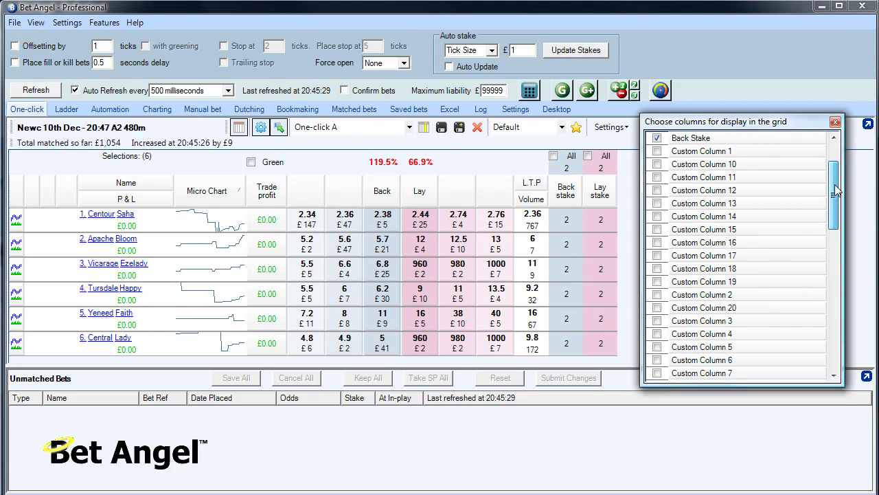
{"action": "left_click_drag", "start_coordinate": [836, 193], "coordinate": [833, 299]}
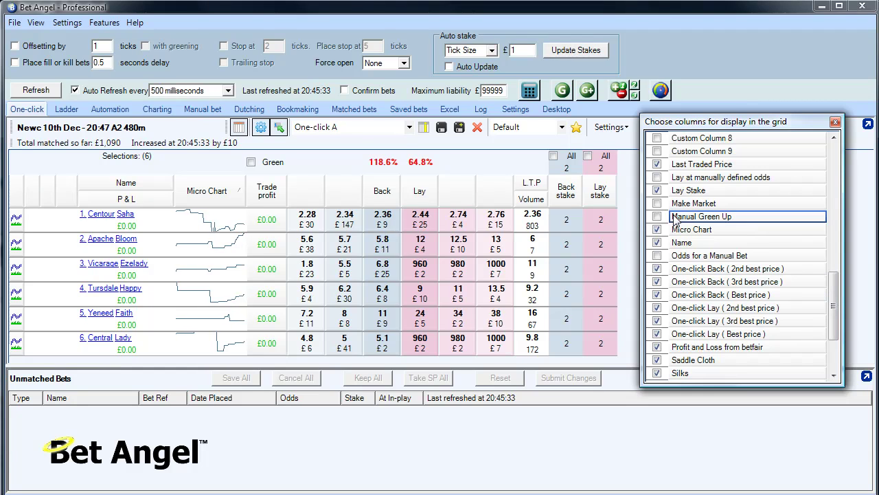
{"action": "left_click", "coordinate": [714, 204]}
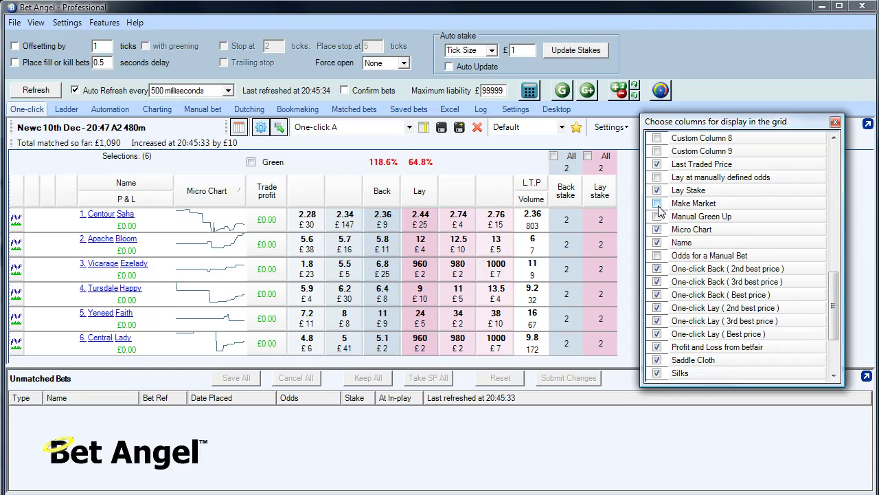
{"action": "left_click", "coordinate": [835, 121]}
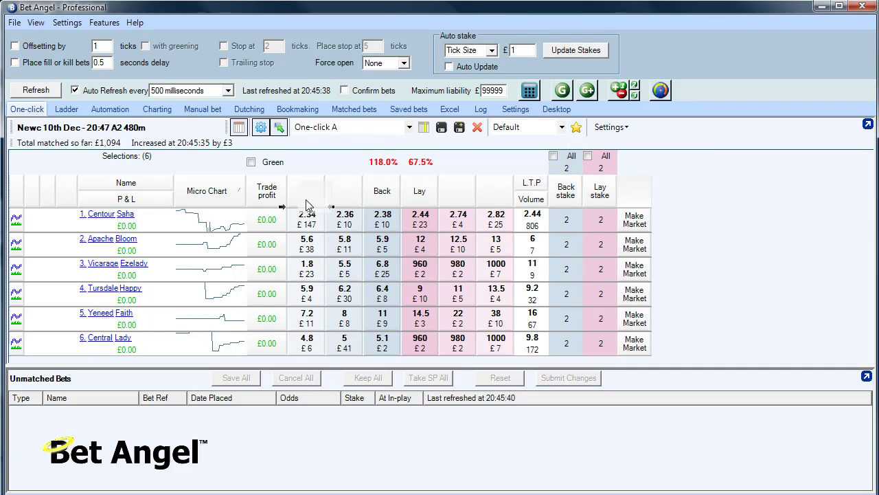
- Move Make Market beside Micro Chart, then remove it, and hide the column headers
{"action": "mouse_move", "coordinate": [309, 199]}
{"action": "left_mouse_down"}
{"action": "mouse_move", "coordinate": [261, 191]}
{"action": "mouse_move", "coordinate": [253, 201]}
{"action": "left_mouse_up"}
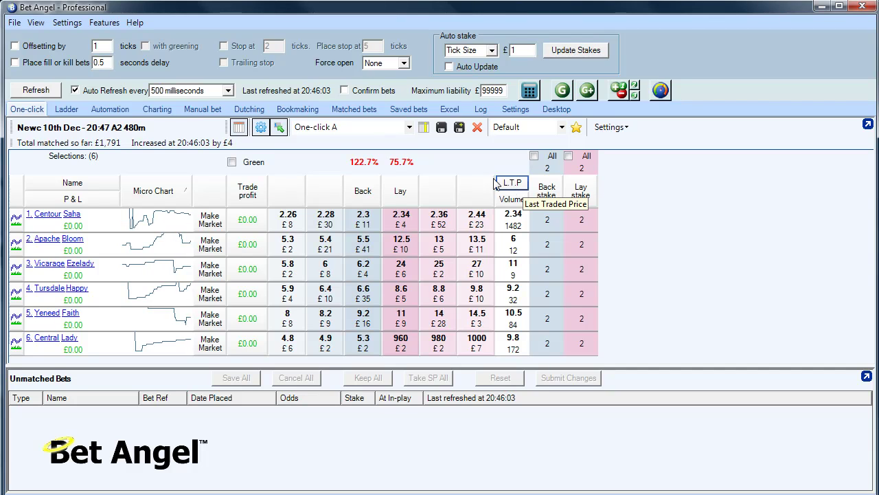
{"action": "left_click_drag", "start_coordinate": [210, 191], "coordinate": [662, 142]}
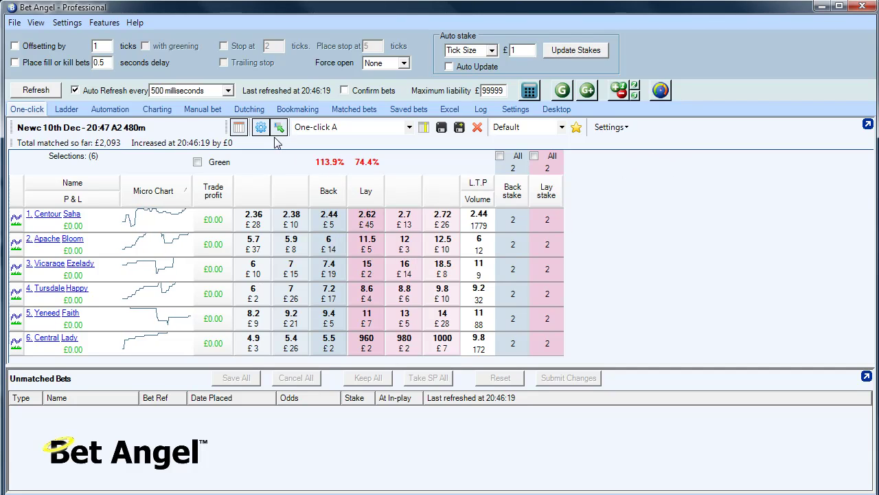
{"action": "left_click", "coordinate": [243, 131]}
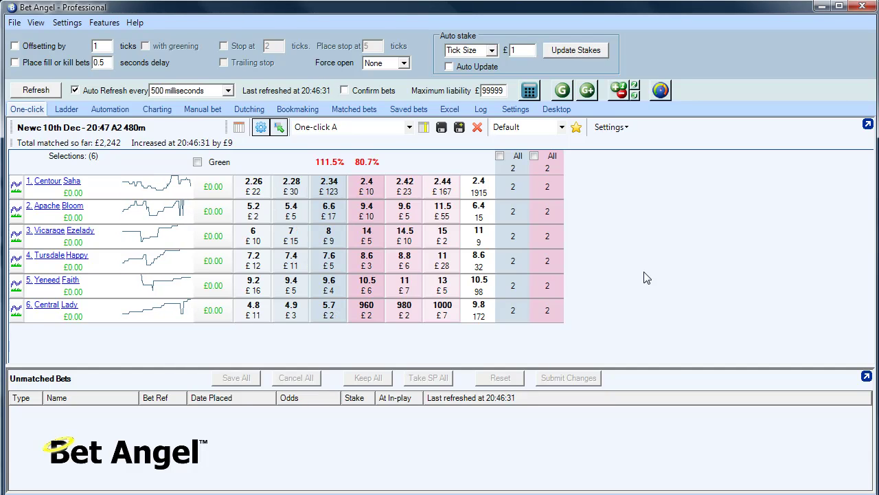
- Save the current grid layout as 'Greyhounds'
{"action": "left_click", "coordinate": [464, 129]}
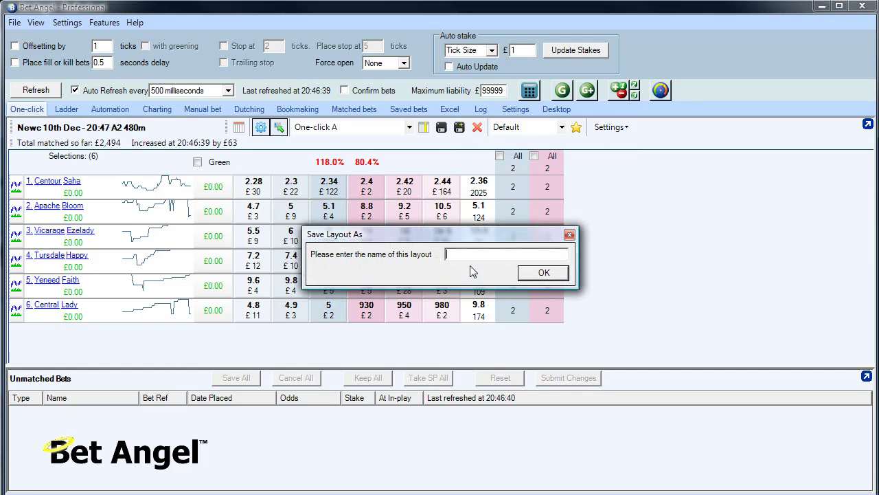
{"action": "type", "text": "Greyhoun"}
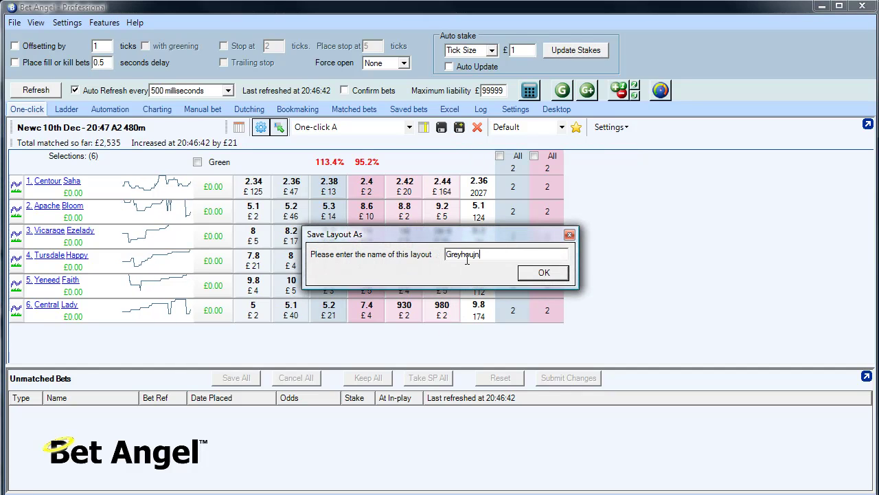
{"action": "type", "text": "ds"}
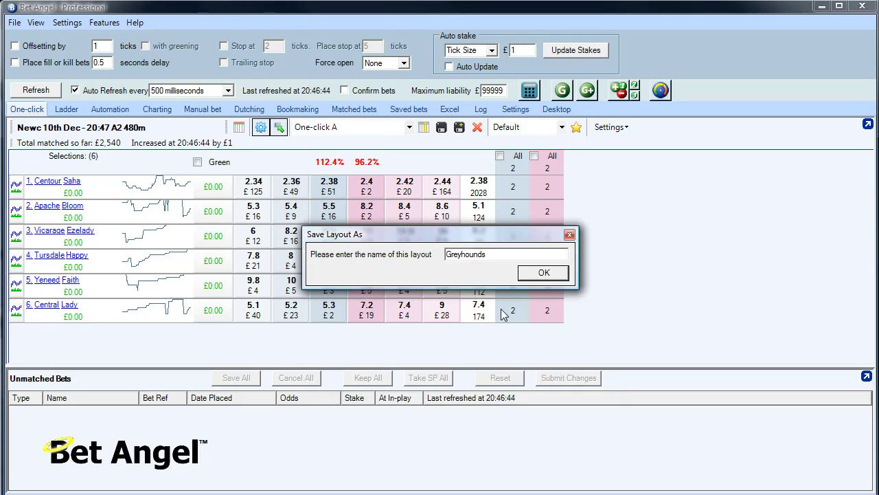
{"action": "left_click", "coordinate": [538, 275]}
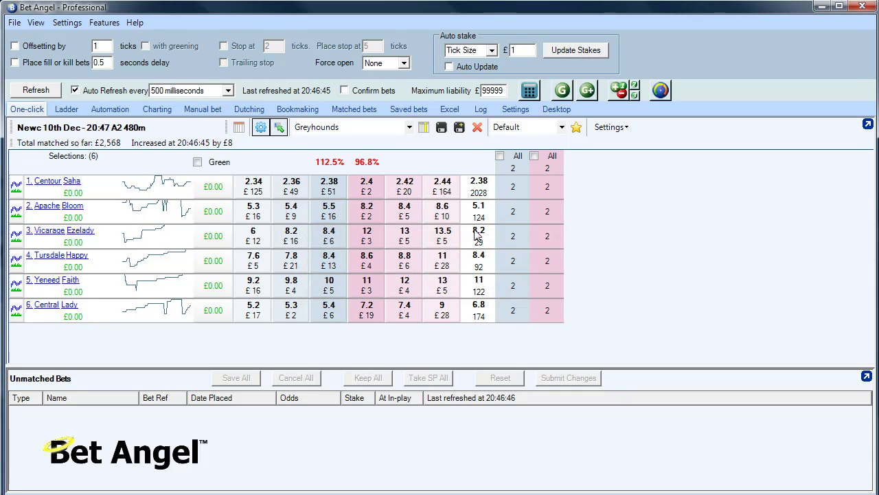
- Check that Greyhounds appears in the saved layouts list and keep it applied
{"action": "left_click", "coordinate": [409, 127]}
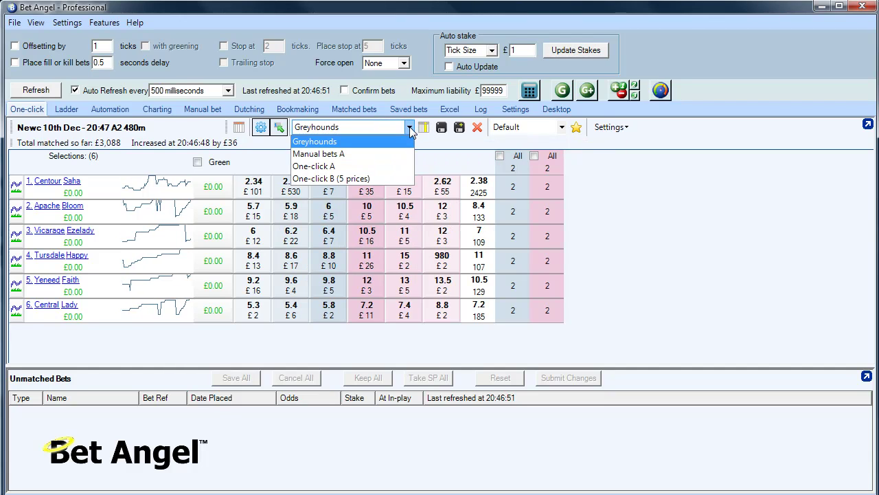
{"action": "left_click", "coordinate": [343, 139]}
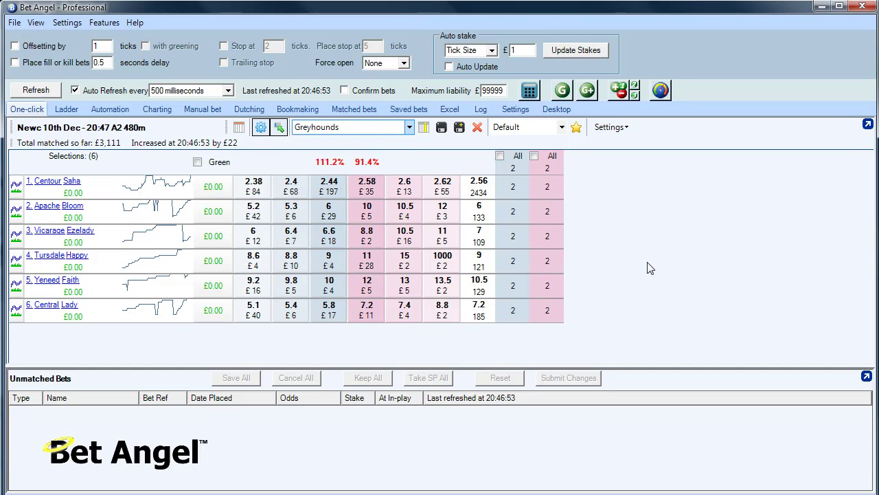
{"action": "left_click", "coordinate": [329, 129]}
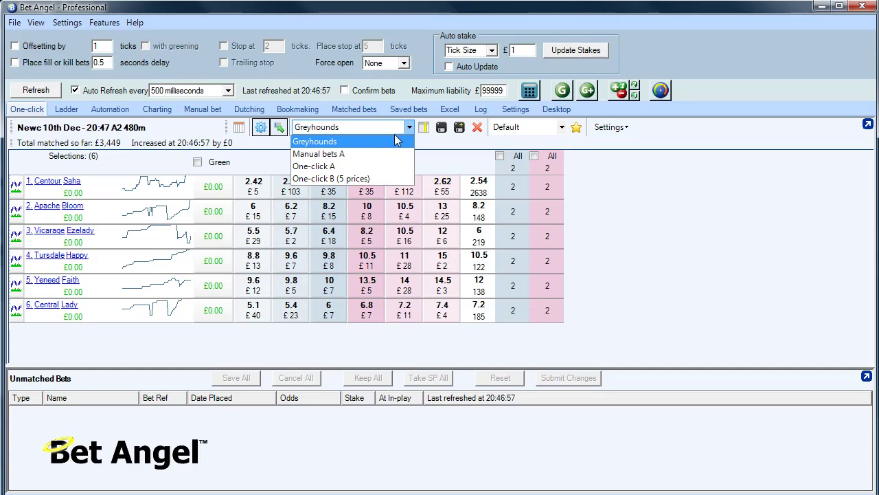
- Keep the Greyhounds layout and bring the saved layouts list up again
{"action": "left_click", "coordinate": [350, 147]}
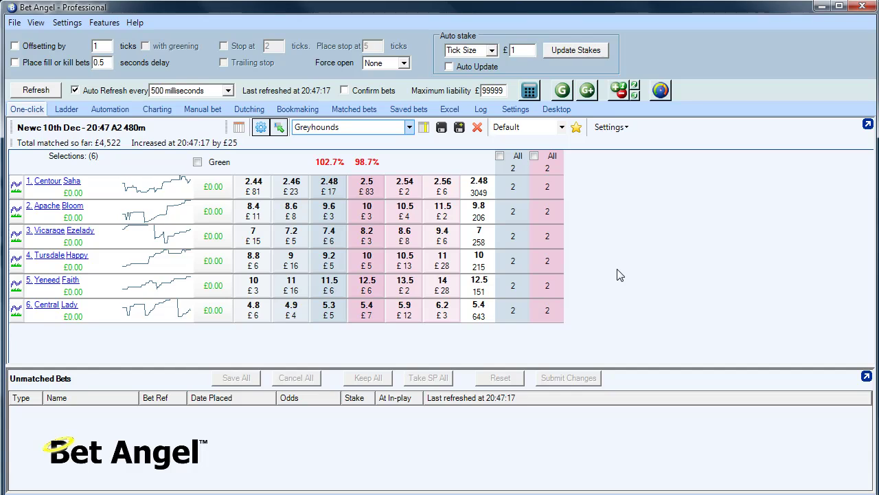
{"action": "left_click", "coordinate": [408, 127]}
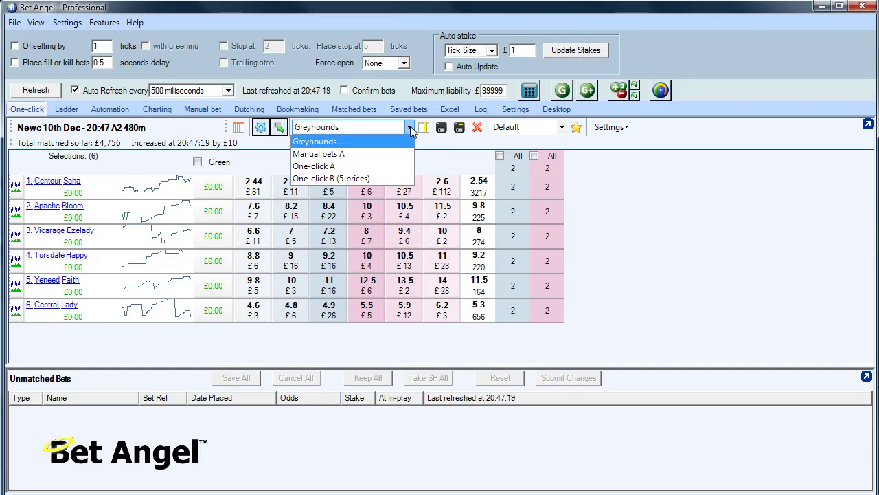
- Apply One-click B (5 prices), narrow the left margin, remove WoM/Total value, and put Make Market beside Micro Chart
{"action": "left_click", "coordinate": [364, 180]}
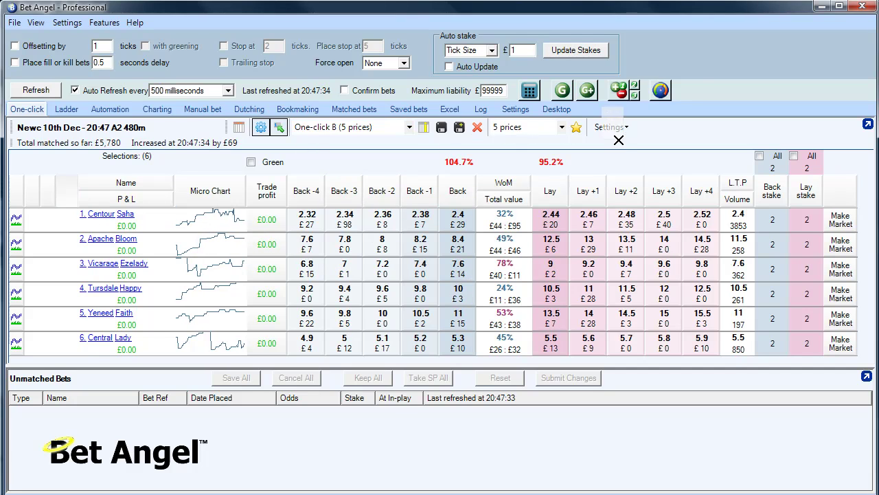
{"action": "left_click_drag", "start_coordinate": [78, 204], "coordinate": [39, 198]}
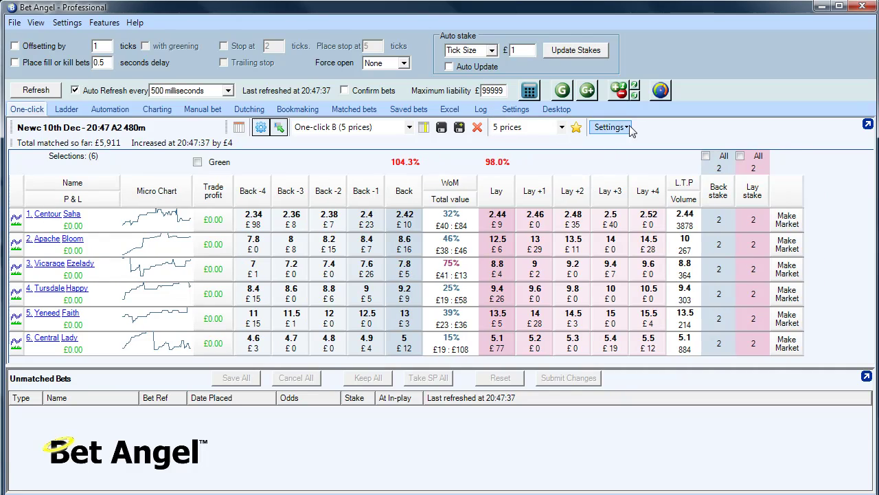
{"action": "left_click", "coordinate": [462, 184]}
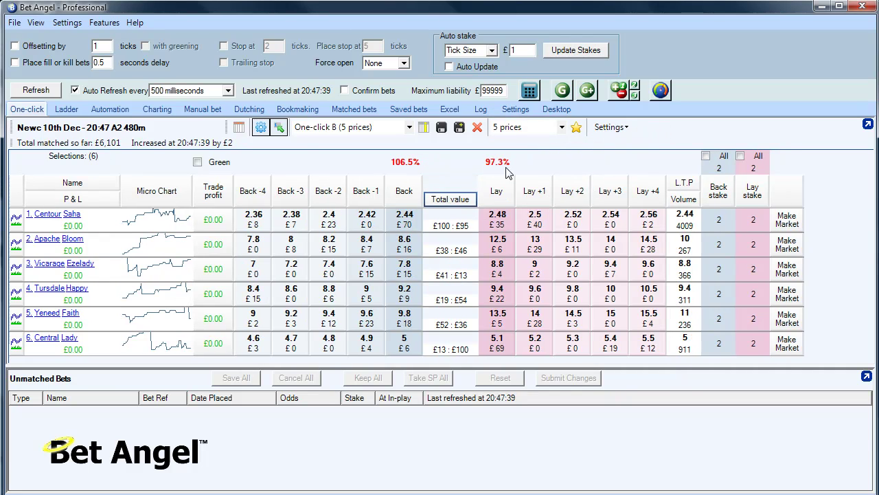
{"action": "left_click_drag", "start_coordinate": [731, 192], "coordinate": [204, 199]}
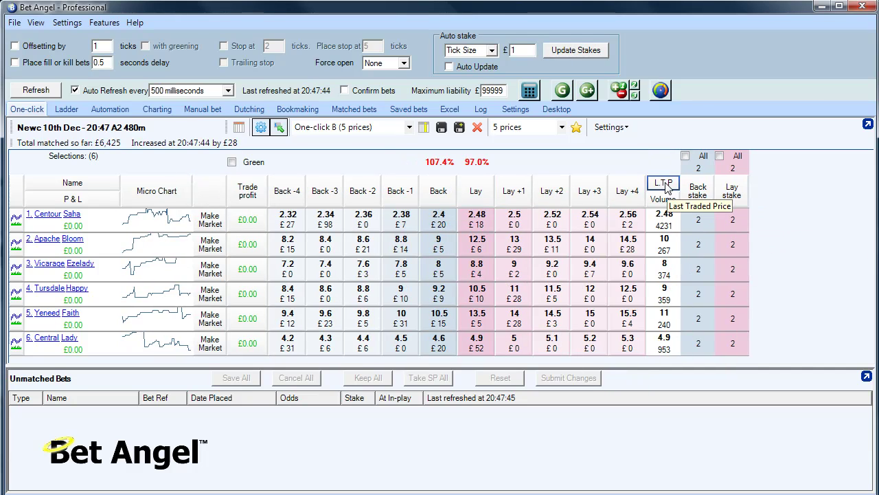
{"action": "left_click", "coordinate": [460, 127]}
- Name the new layout 'Greyhounds five prices' and save it
{"action": "type", "text": "G"}
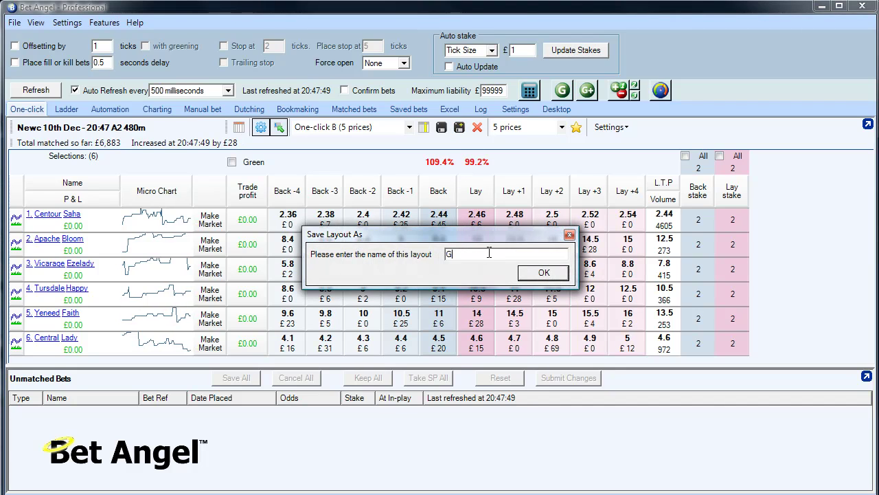
{"action": "type", "text": "reyhounds "}
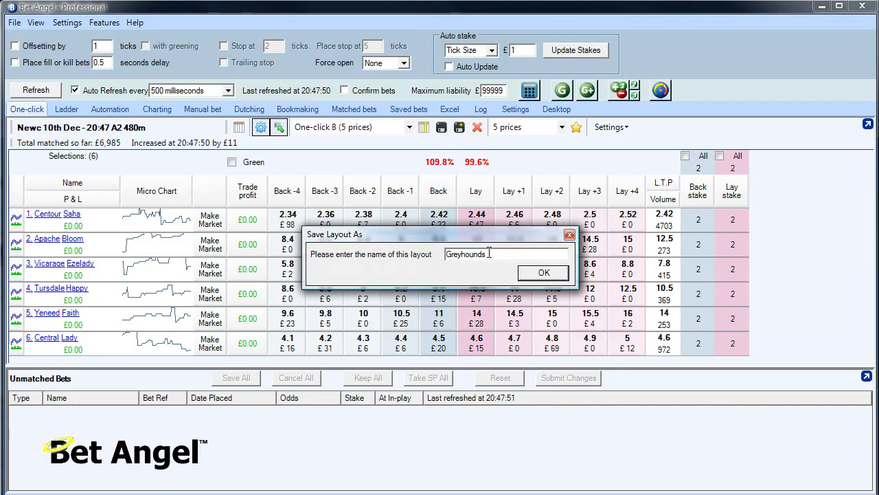
{"action": "type", "text": "live"}
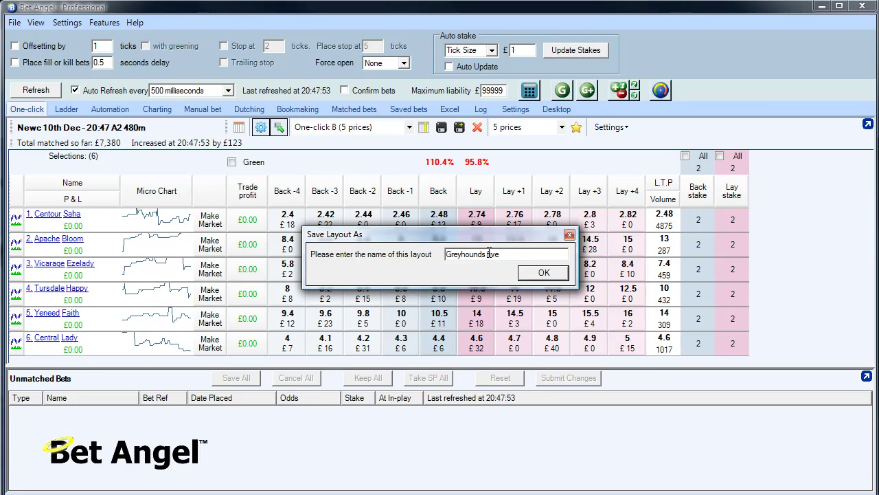
{"action": "type", "text": " prices"}
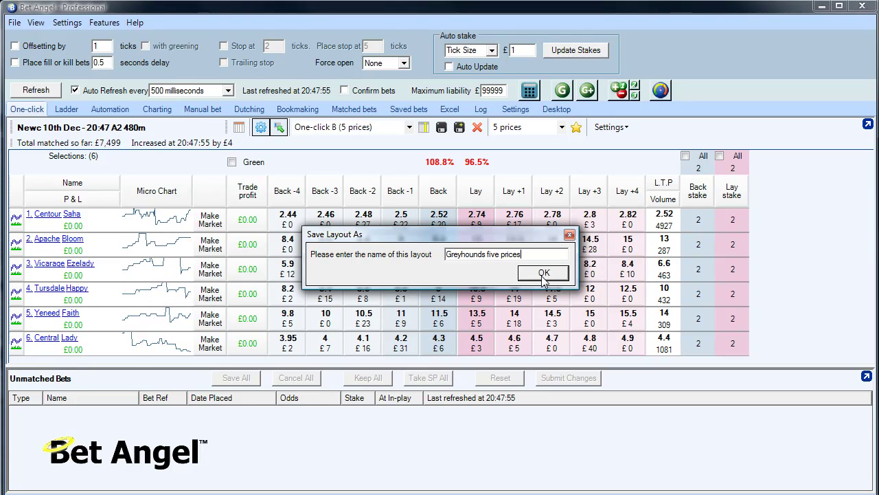
{"action": "left_click", "coordinate": [543, 274]}
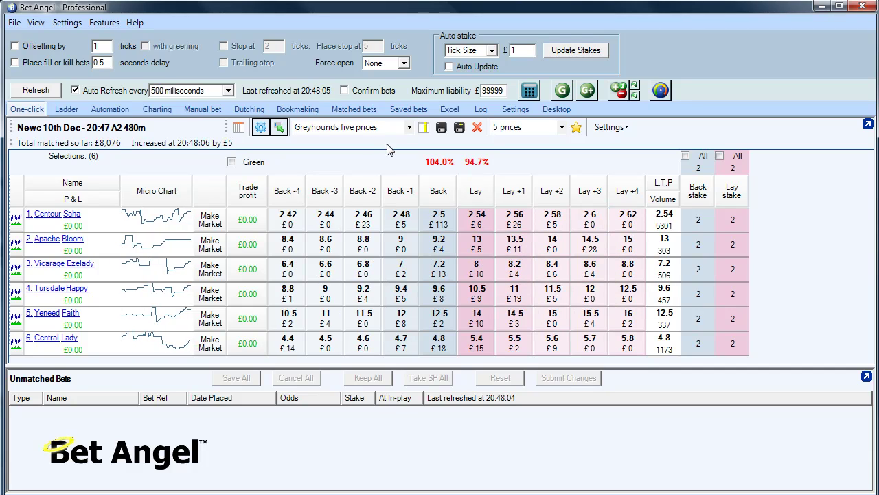
- Switch to the One-click A layout and load the Hove 20:51 OR 515m market
{"action": "left_click", "coordinate": [409, 127]}
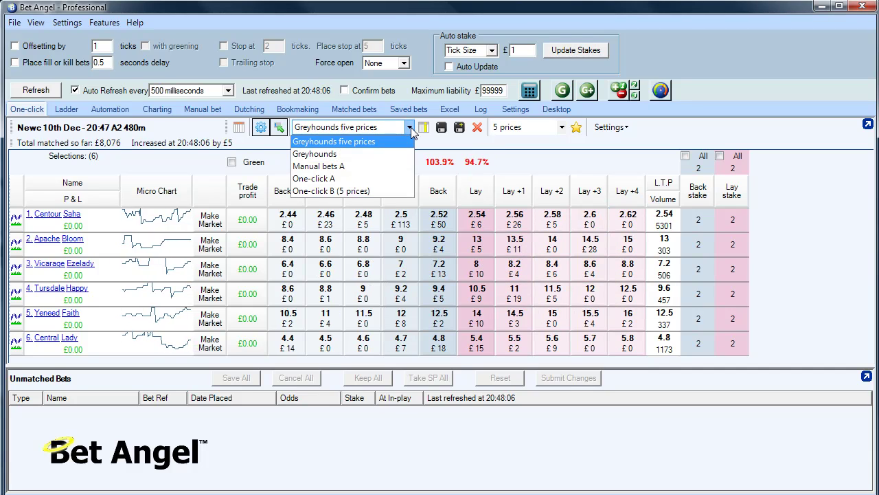
{"action": "left_click", "coordinate": [328, 180]}
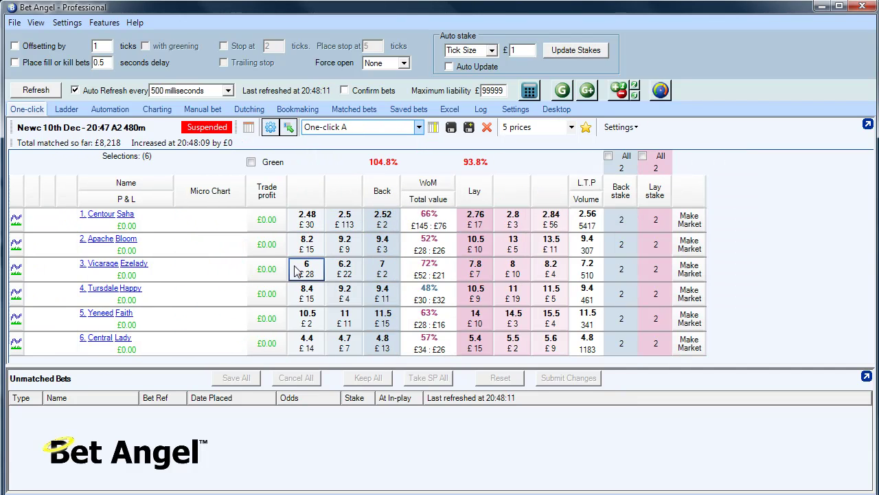
{"action": "left_click", "coordinate": [14, 23]}
{"action": "left_click", "coordinate": [38, 40]}
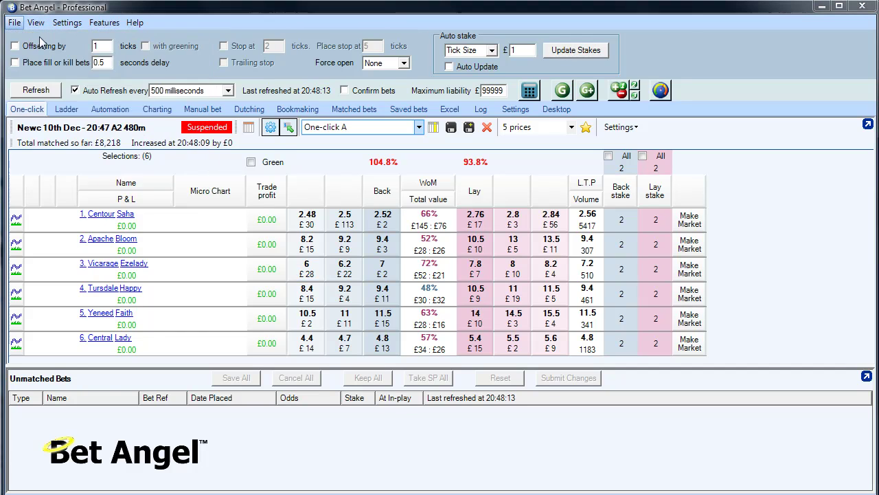
{"action": "double_click", "coordinate": [71, 199]}
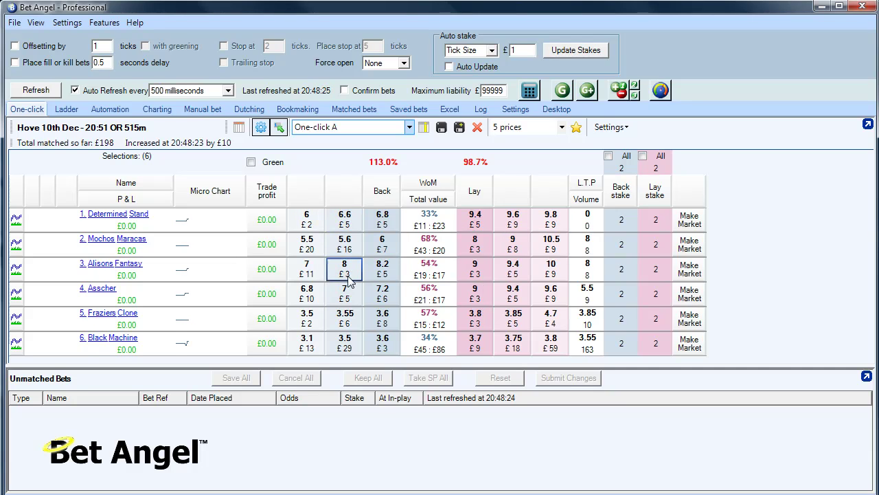
- Apply the saved Greyhounds five prices layout to the Hove 20:51 grid
{"action": "left_click", "coordinate": [408, 126]}
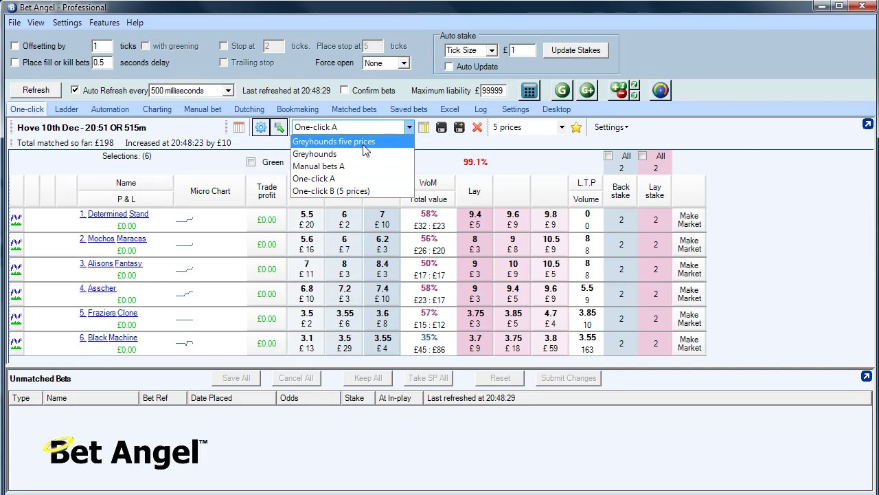
{"action": "left_click", "coordinate": [365, 142]}
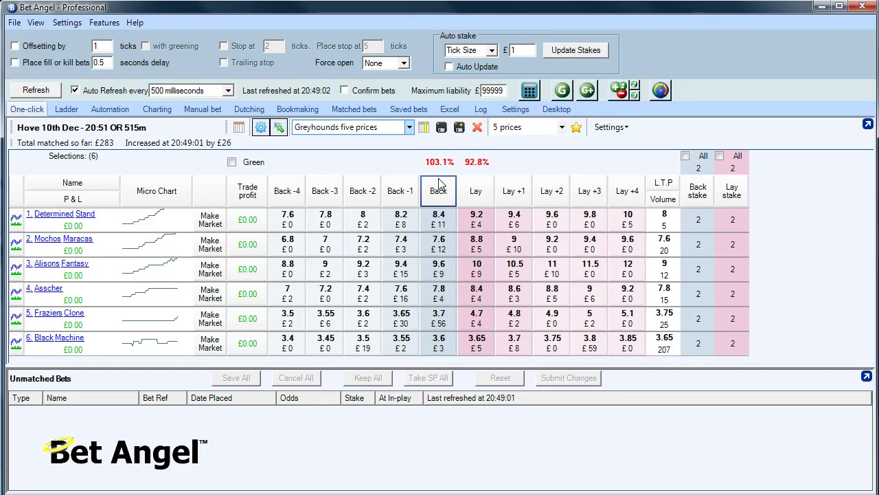
{"action": "left_click", "coordinate": [409, 127]}
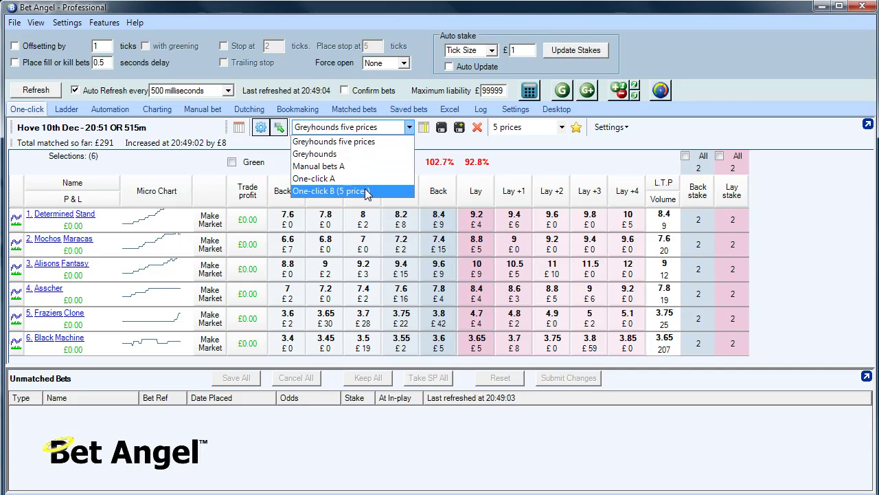
- Review the grid columns (Back -4 to Lay +4, L.T.P, volume, stake) in the column chooser, then close it
{"action": "left_click", "coordinate": [438, 134]}
{"action": "left_click", "coordinate": [424, 127]}
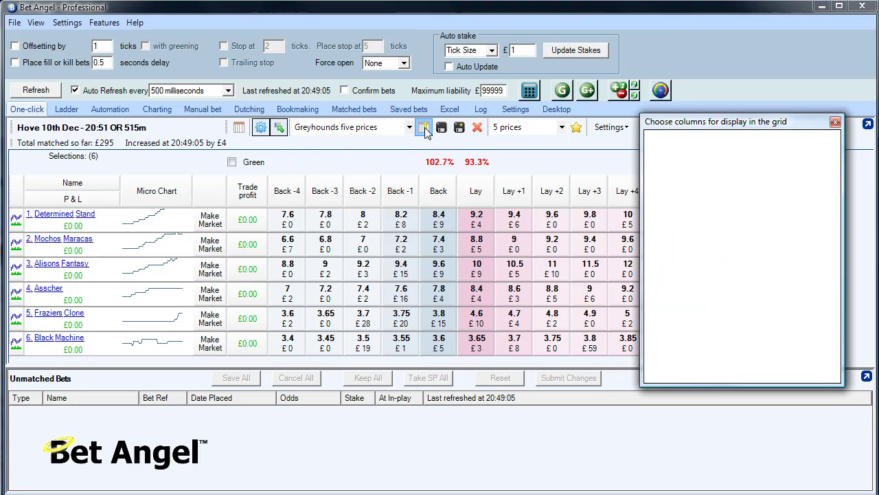
{"action": "left_click_drag", "start_coordinate": [682, 128], "coordinate": [591, 132]}
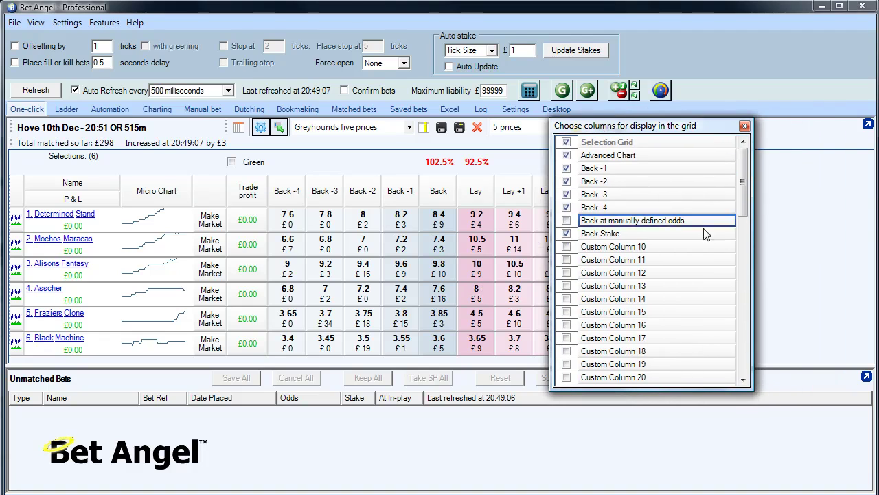
{"action": "left_click_drag", "start_coordinate": [744, 188], "coordinate": [740, 297]}
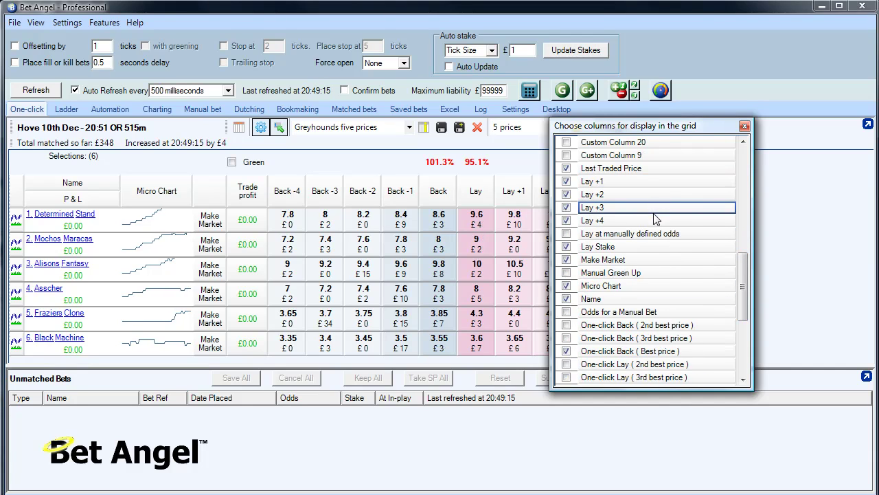
{"action": "left_click_drag", "start_coordinate": [745, 270], "coordinate": [744, 324]}
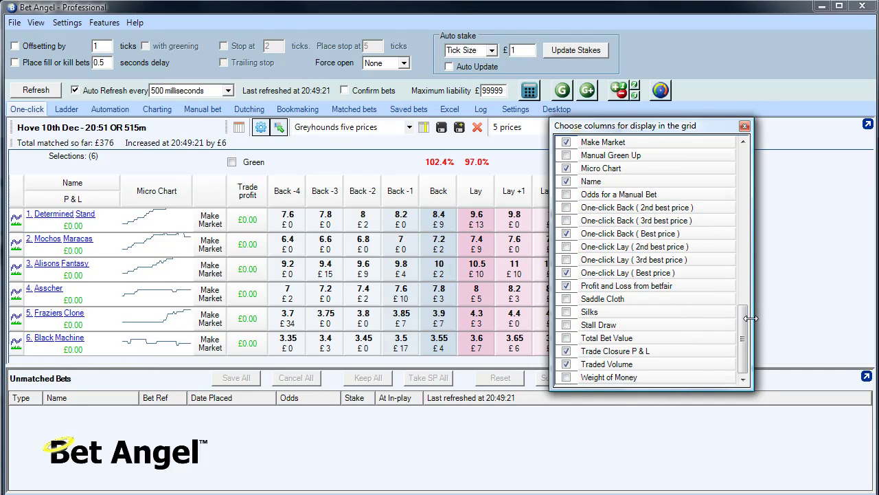
{"action": "left_click_drag", "start_coordinate": [745, 341], "coordinate": [740, 179]}
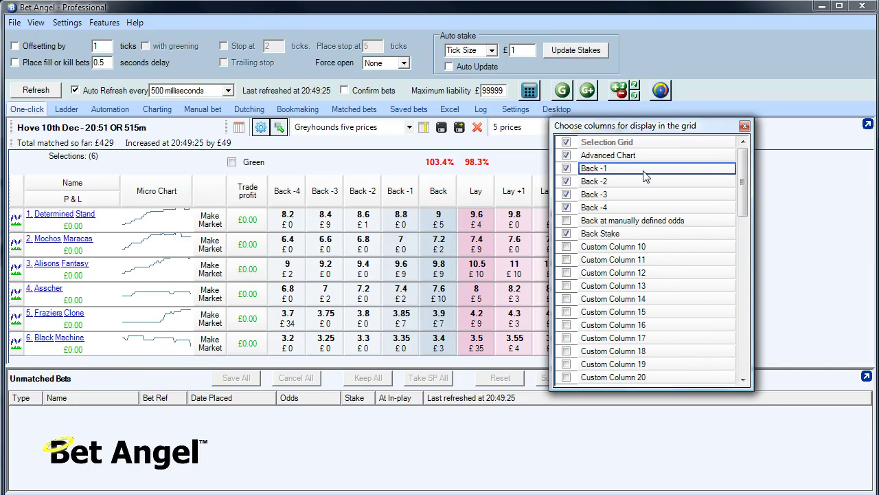
{"action": "left_click", "coordinate": [744, 125]}
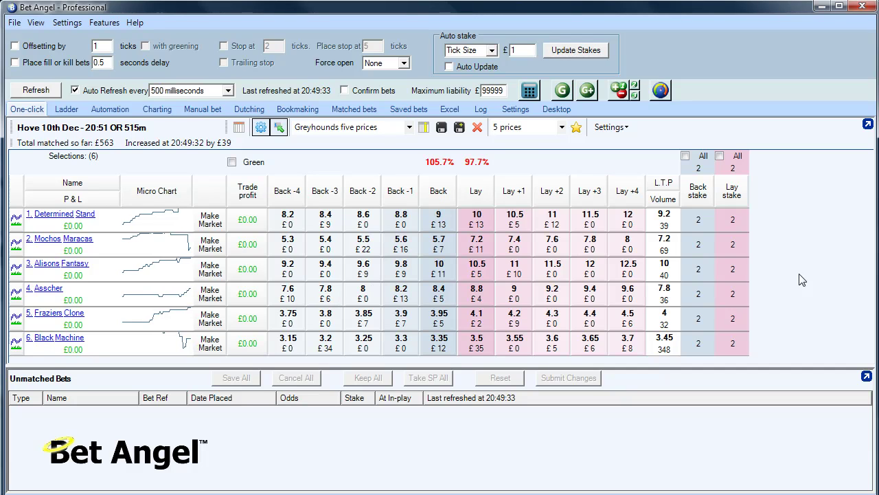
- Hide the grid's column header row and open Custom Columns on the 5 prices profile
{"action": "left_click", "coordinate": [246, 132]}
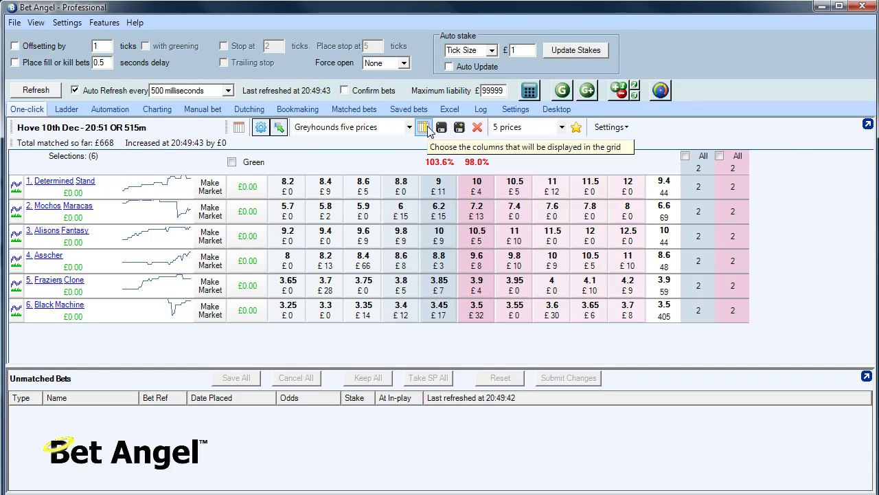
{"action": "left_click", "coordinate": [576, 128]}
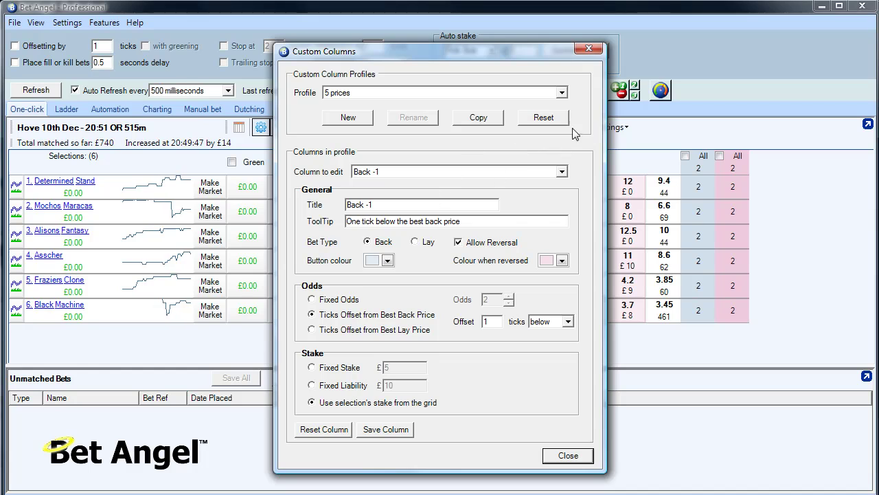
{"action": "left_click_drag", "start_coordinate": [505, 55], "coordinate": [668, 46]}
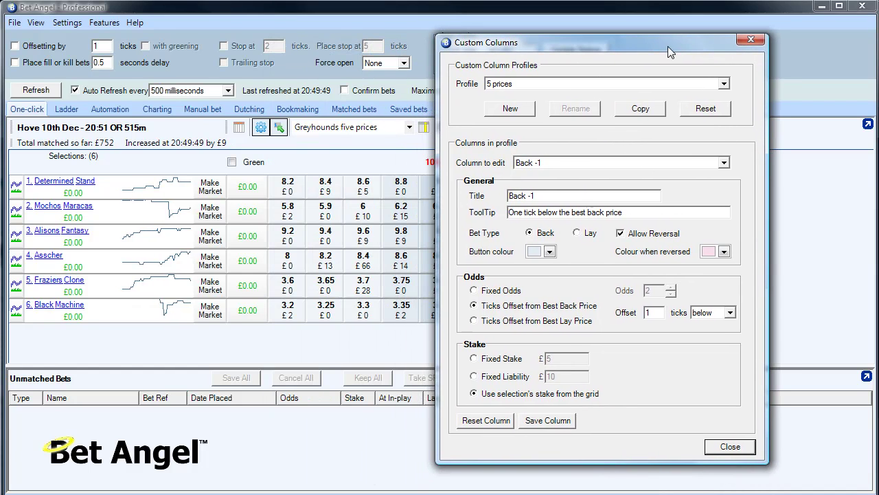
{"action": "left_click", "coordinate": [614, 83]}
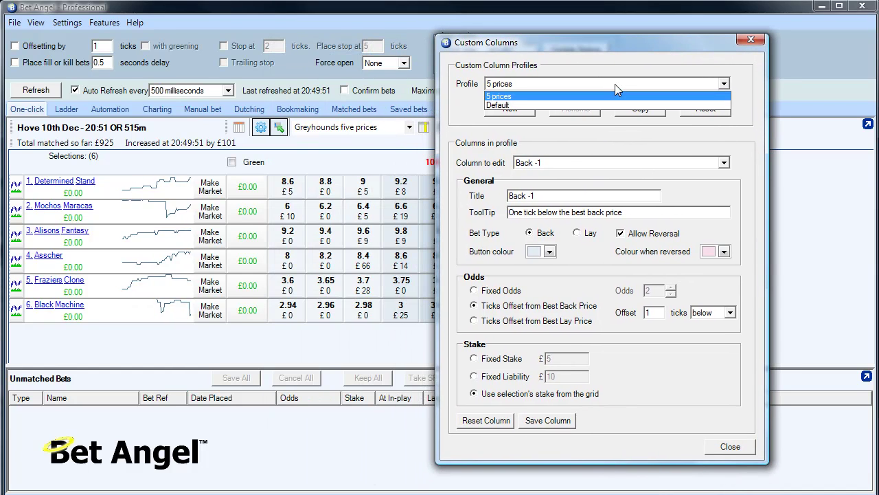
{"action": "left_click", "coordinate": [615, 83]}
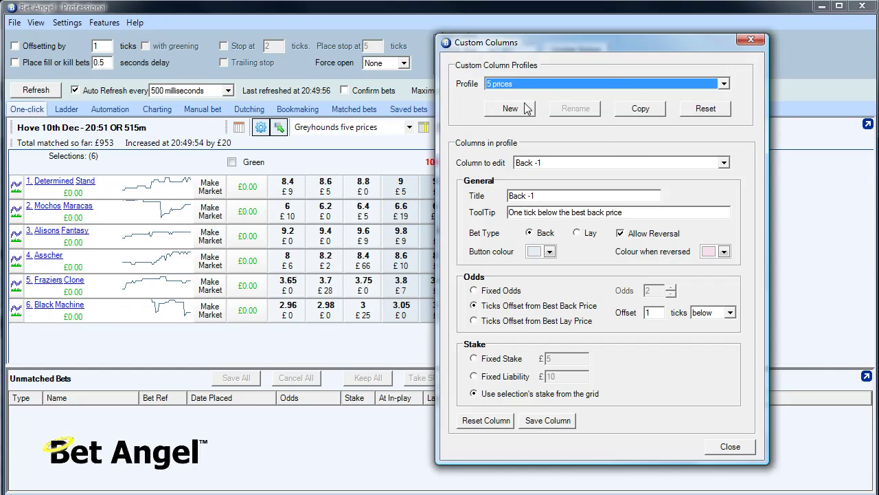
- Choose Lay +1 as the custom column to edit
{"action": "left_click", "coordinate": [580, 162]}
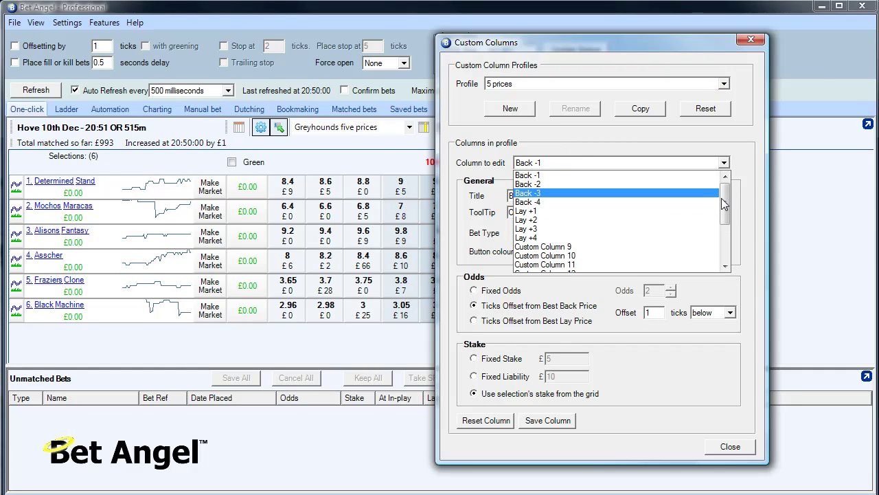
{"action": "mouse_move", "coordinate": [725, 196]}
{"action": "left_mouse_down"}
{"action": "mouse_move", "coordinate": [725, 237]}
{"action": "mouse_move", "coordinate": [725, 195]}
{"action": "left_mouse_up"}
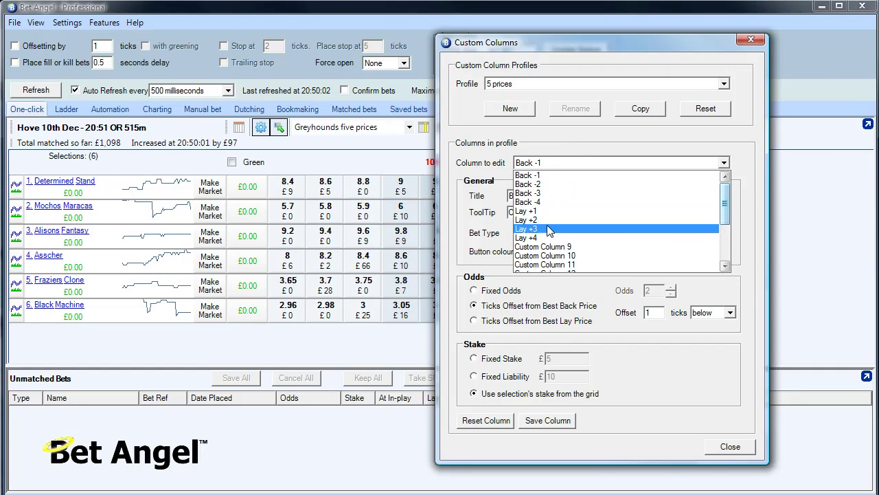
{"action": "left_click", "coordinate": [560, 210]}
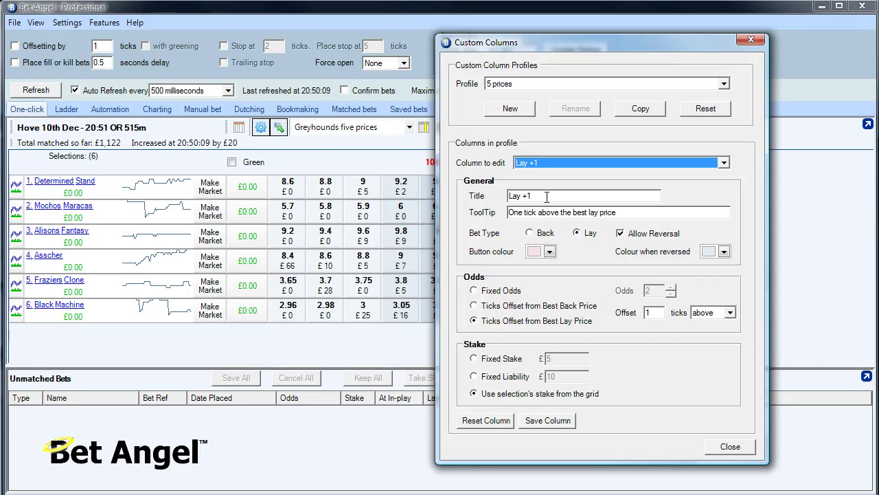
- Add and remove test text in the Lay +1 tooltip, keeping 'One tick above the best lay price'
{"action": "left_click", "coordinate": [632, 214]}
{"action": "type", "text": "ldfjlsdf"}
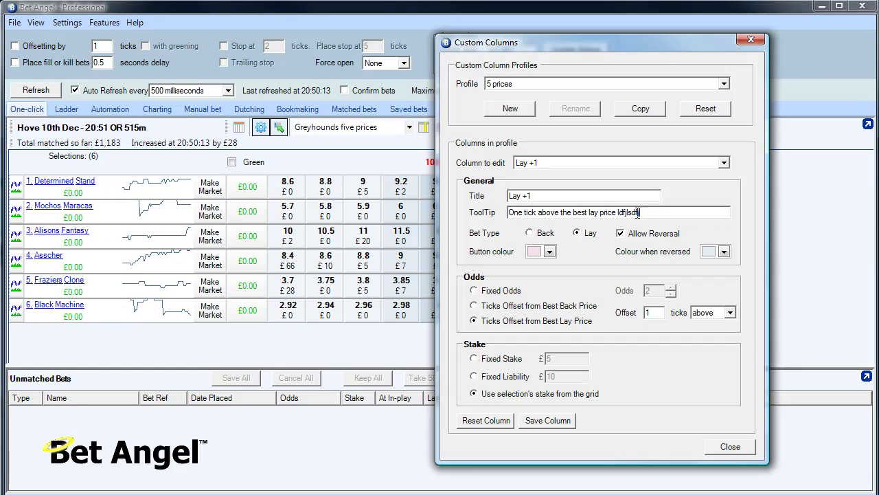
{"action": "type", "text": "jlsdfjs"}
{"action": "double_click", "coordinate": [638, 213]}
{"action": "key", "text": "BackSpace"}
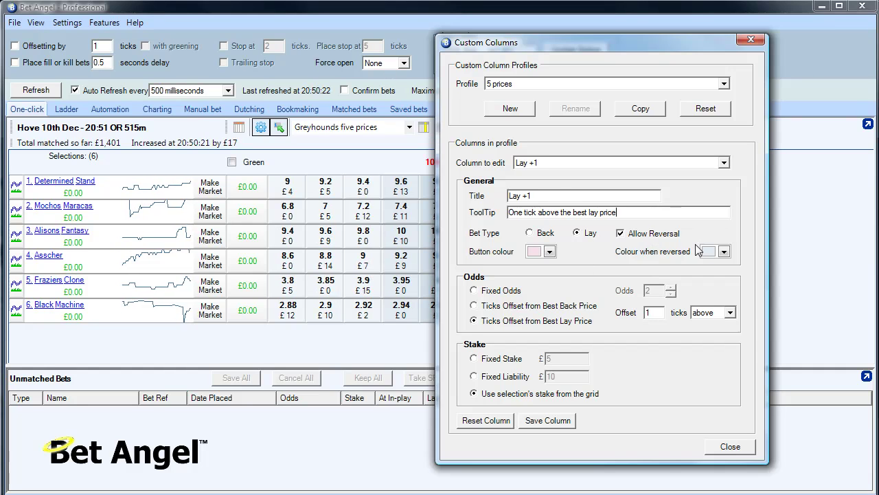
{"action": "left_click", "coordinate": [550, 251]}
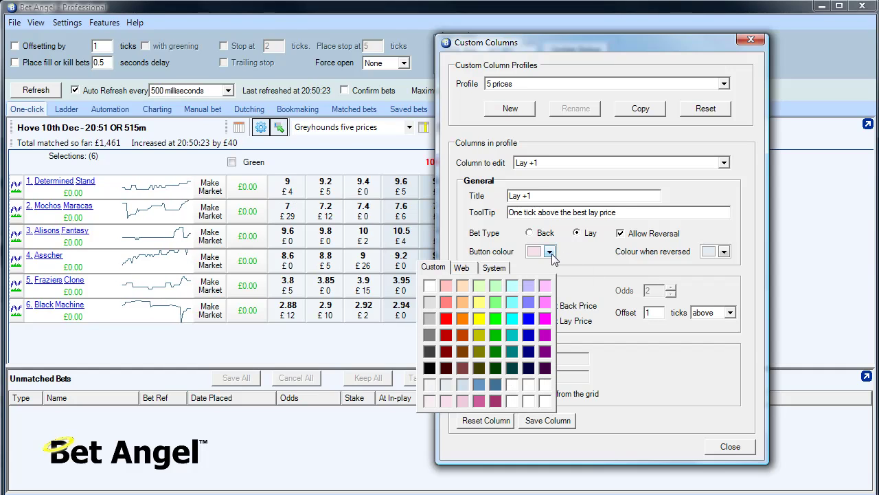
{"action": "left_click", "coordinate": [461, 267]}
{"action": "left_click", "coordinate": [494, 267]}
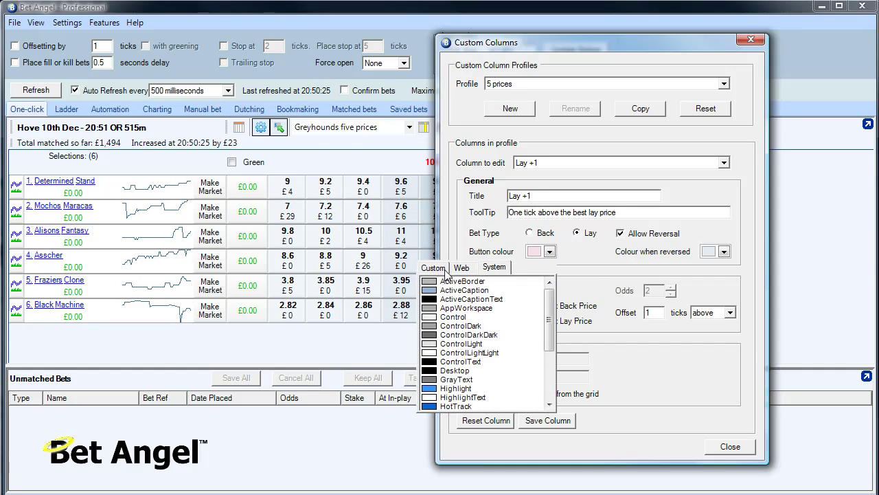
{"action": "left_click", "coordinate": [432, 266]}
{"action": "left_click", "coordinate": [564, 265]}
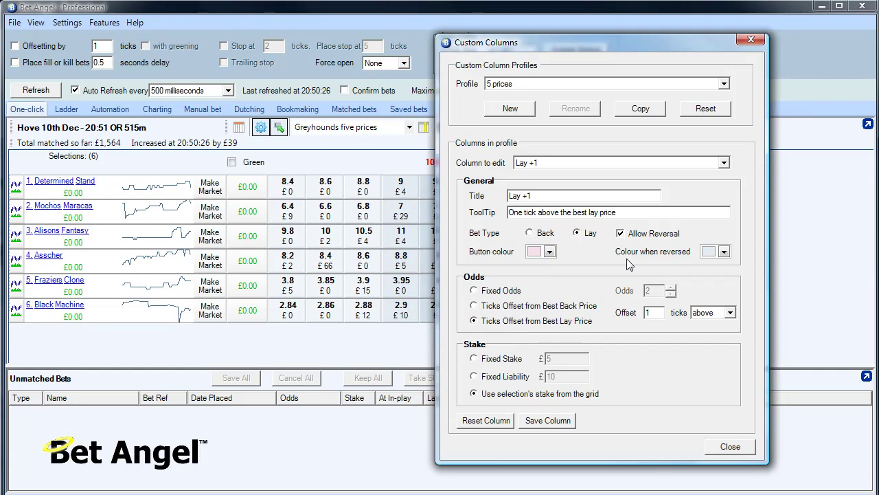
{"action": "left_click", "coordinate": [726, 251]}
{"action": "left_click", "coordinate": [726, 252]}
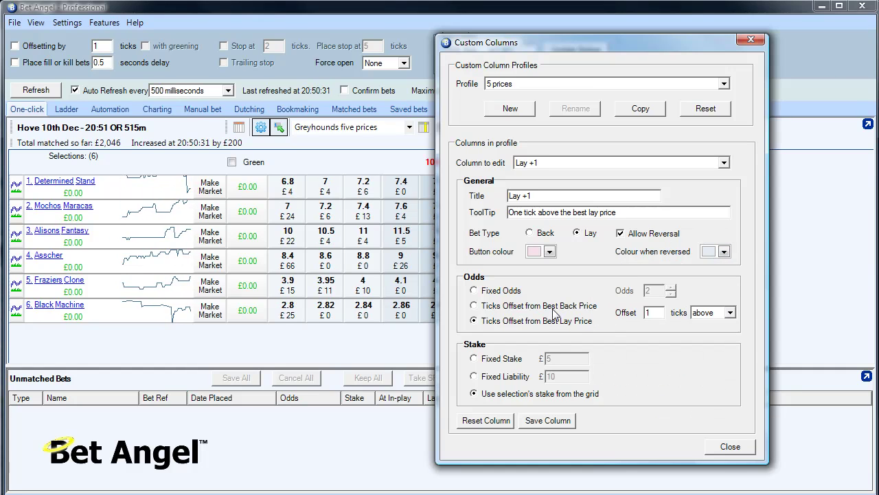
{"action": "left_click", "coordinate": [509, 306]}
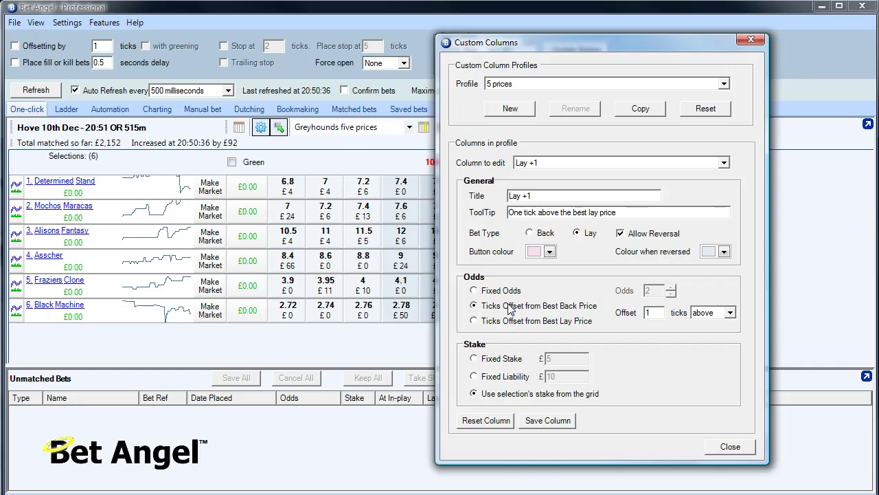
{"action": "left_click", "coordinate": [512, 321]}
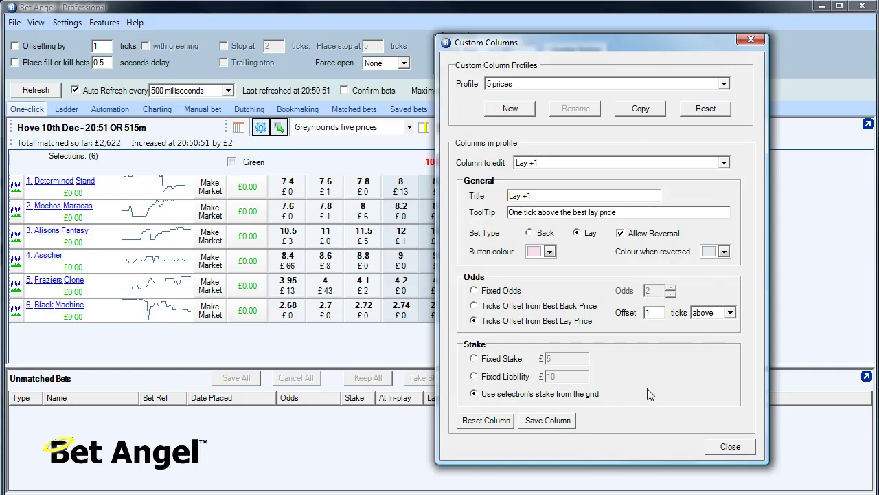
- Close Custom Columns on the 5 prices profile without saving the Lay +1 changes
{"action": "left_click", "coordinate": [571, 83]}
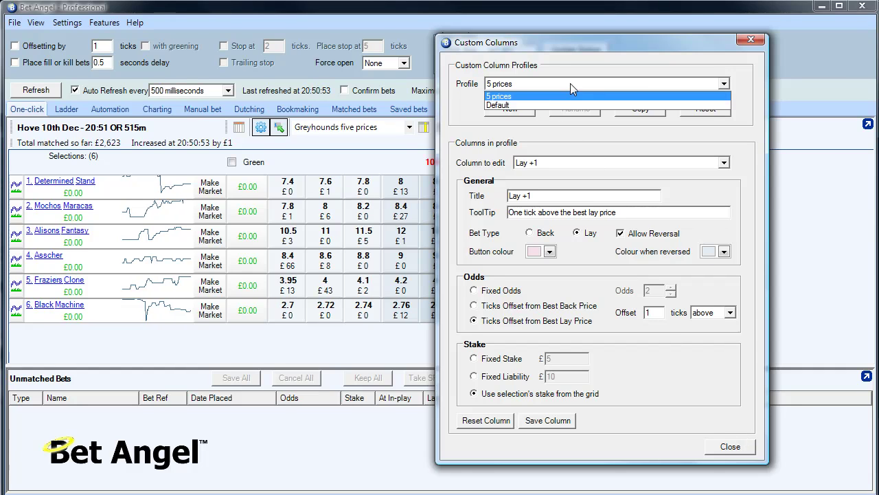
{"action": "left_click", "coordinate": [570, 83]}
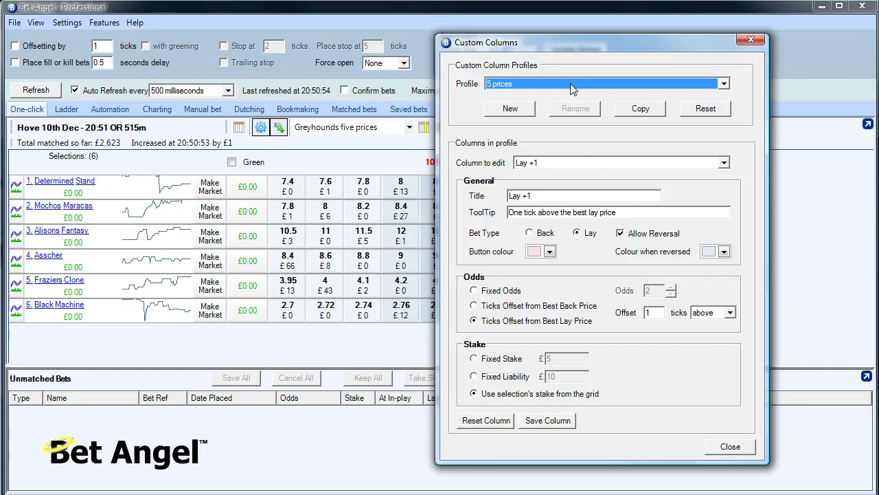
{"action": "left_click", "coordinate": [714, 448]}
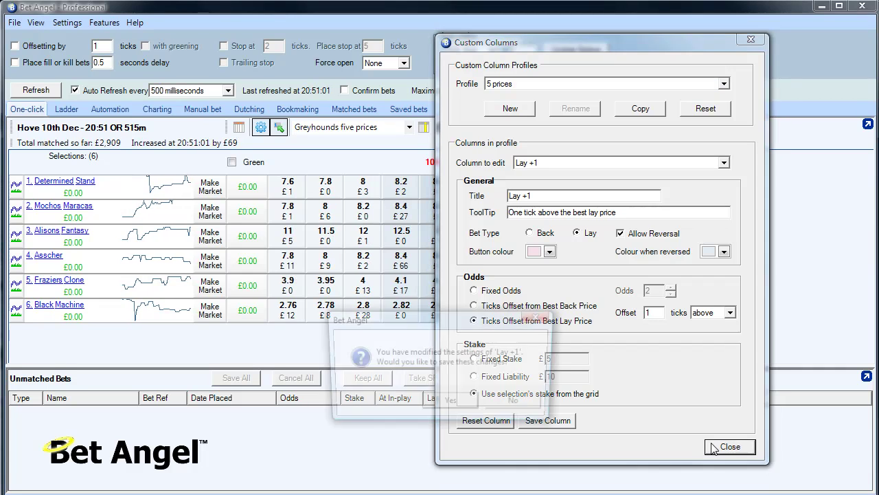
{"action": "left_click", "coordinate": [506, 404]}
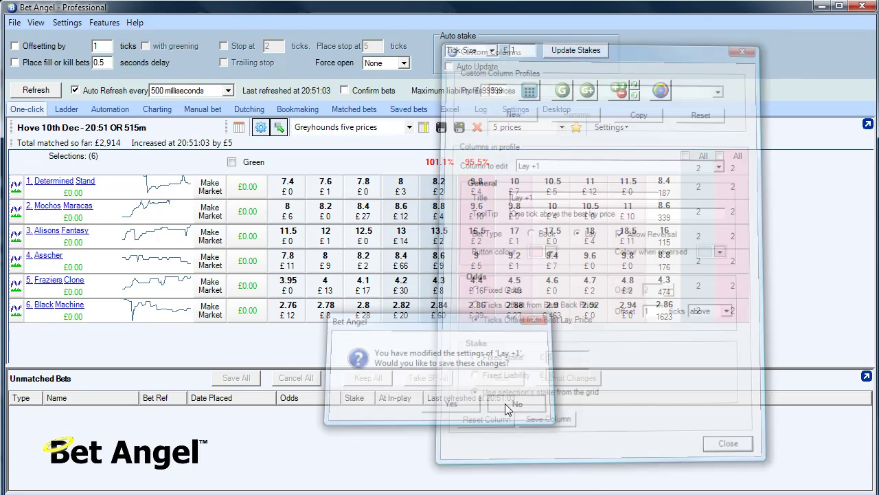
- Confirm the grid keeps the Greyhounds five prices layout and 5 prices column profile
{"action": "left_click", "coordinate": [410, 127]}
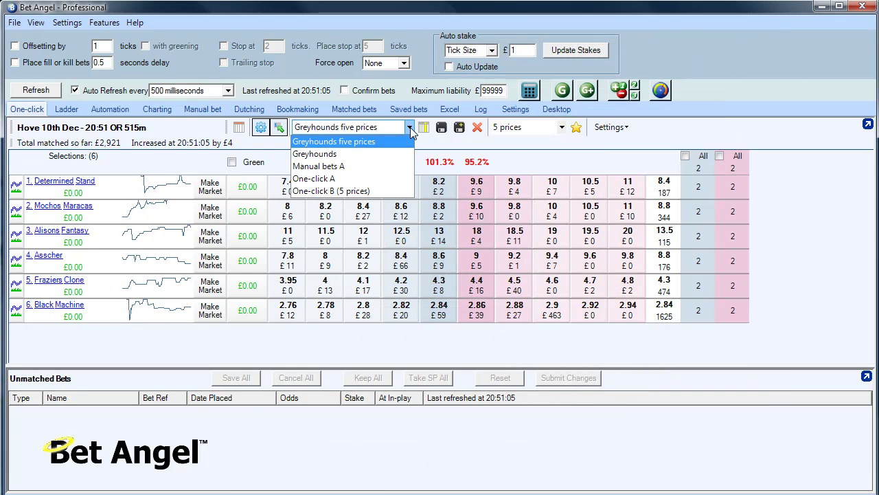
{"action": "left_click", "coordinate": [405, 137]}
{"action": "left_click", "coordinate": [562, 127]}
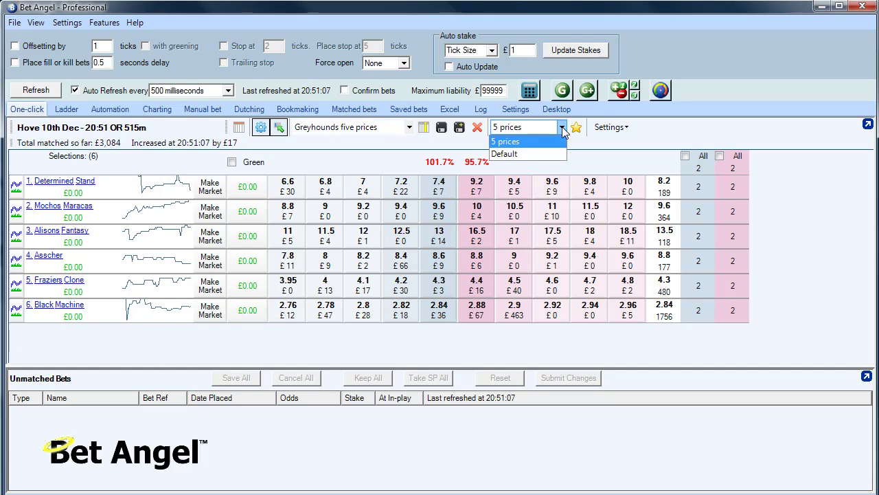
{"action": "left_click", "coordinate": [562, 128]}
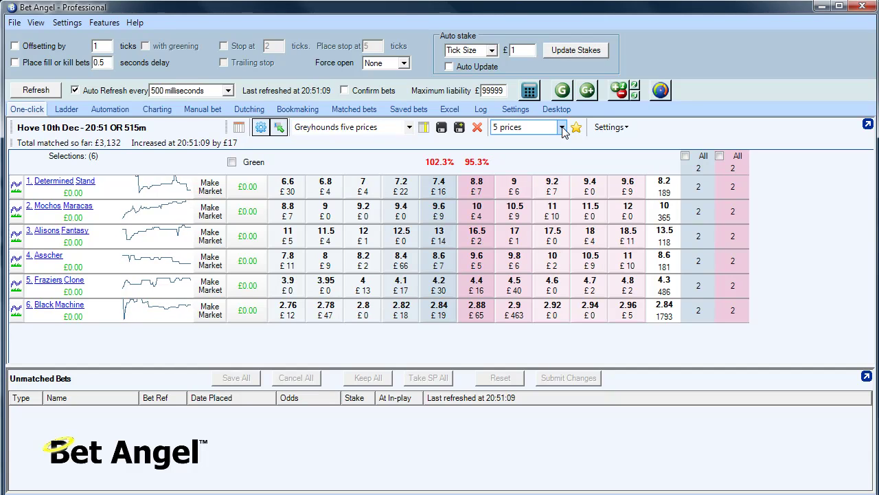